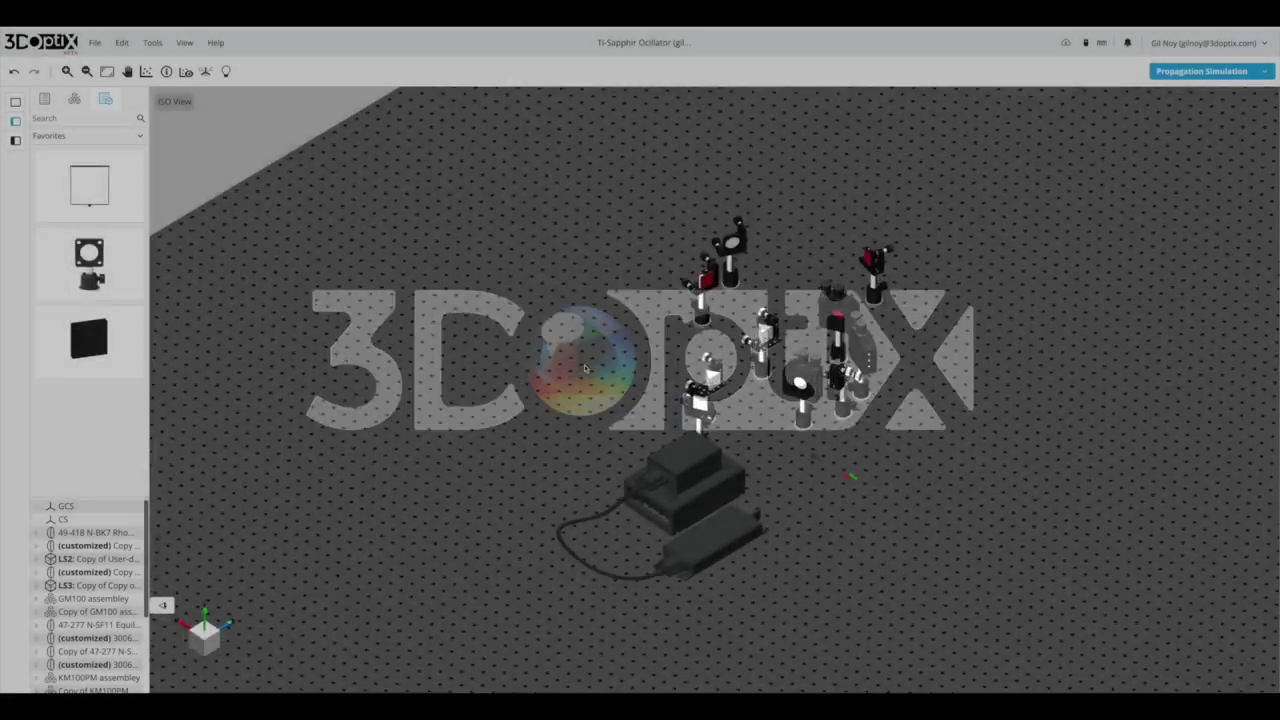
- Run the propagation simulation and split the view into four panes
scroll(585, 368, "up", 3)
scroll(575, 315, "up", 3)
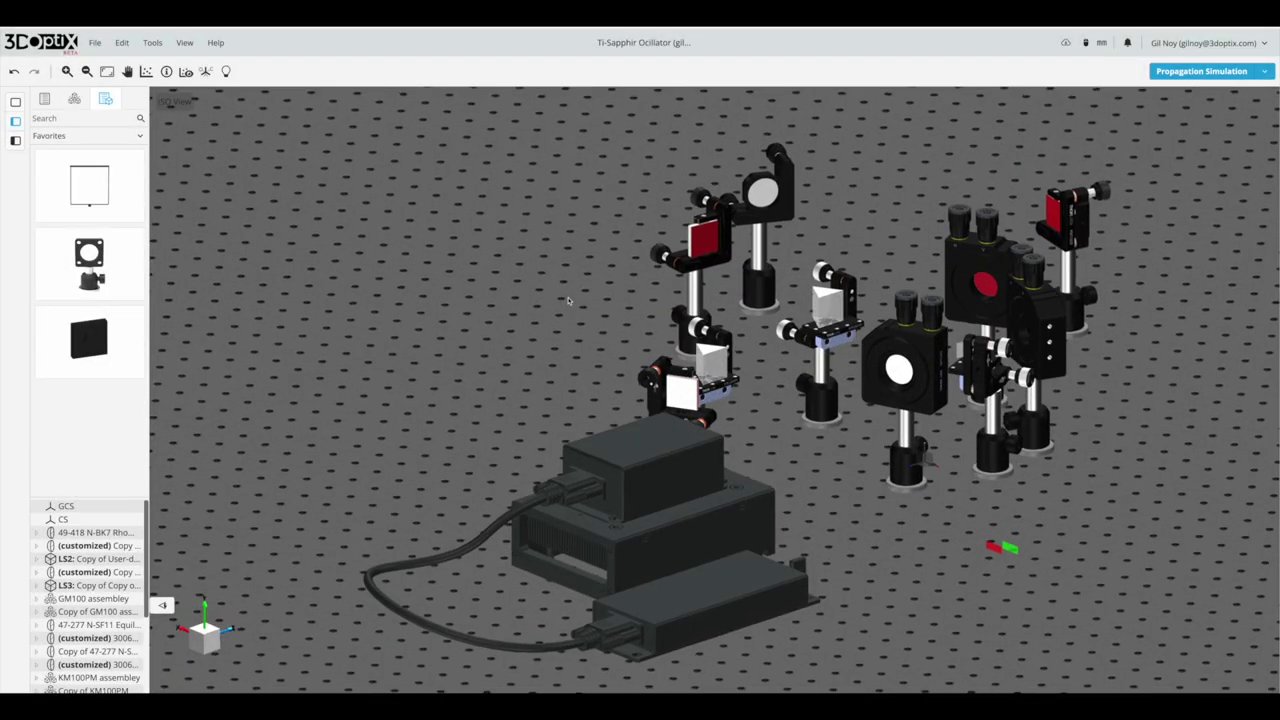
left_click(1192, 76)
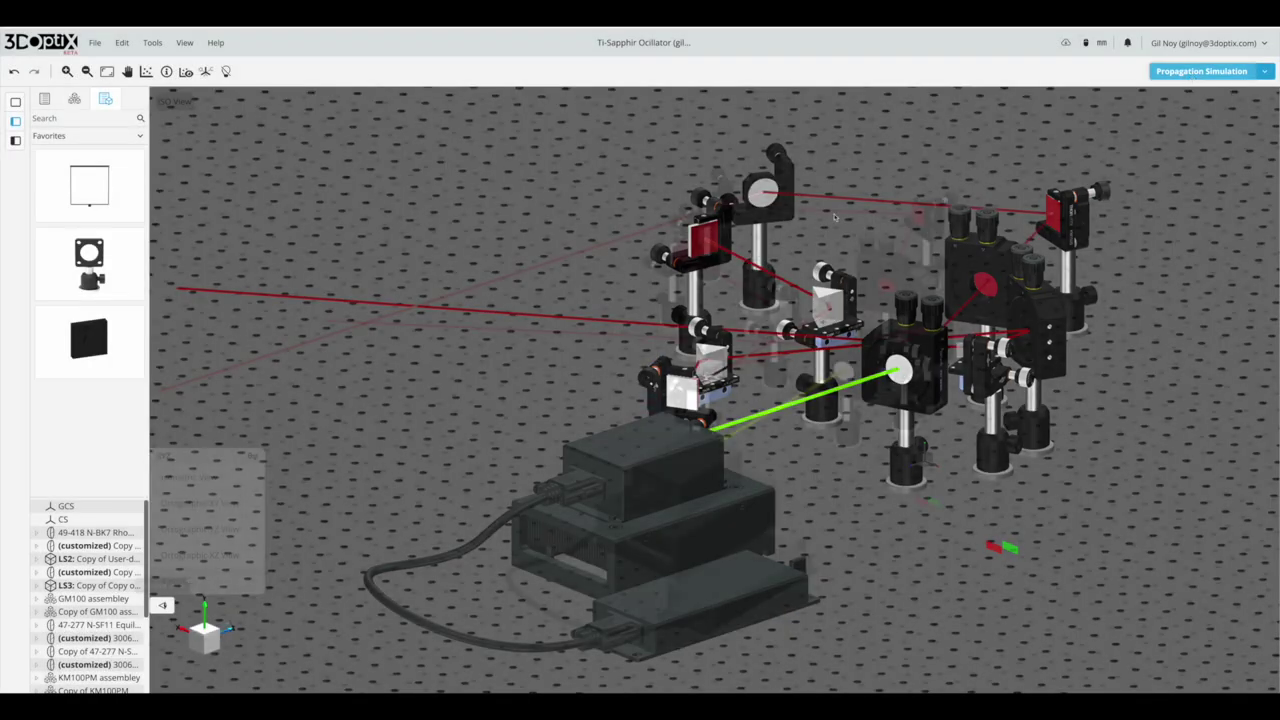
left_click(188, 477)
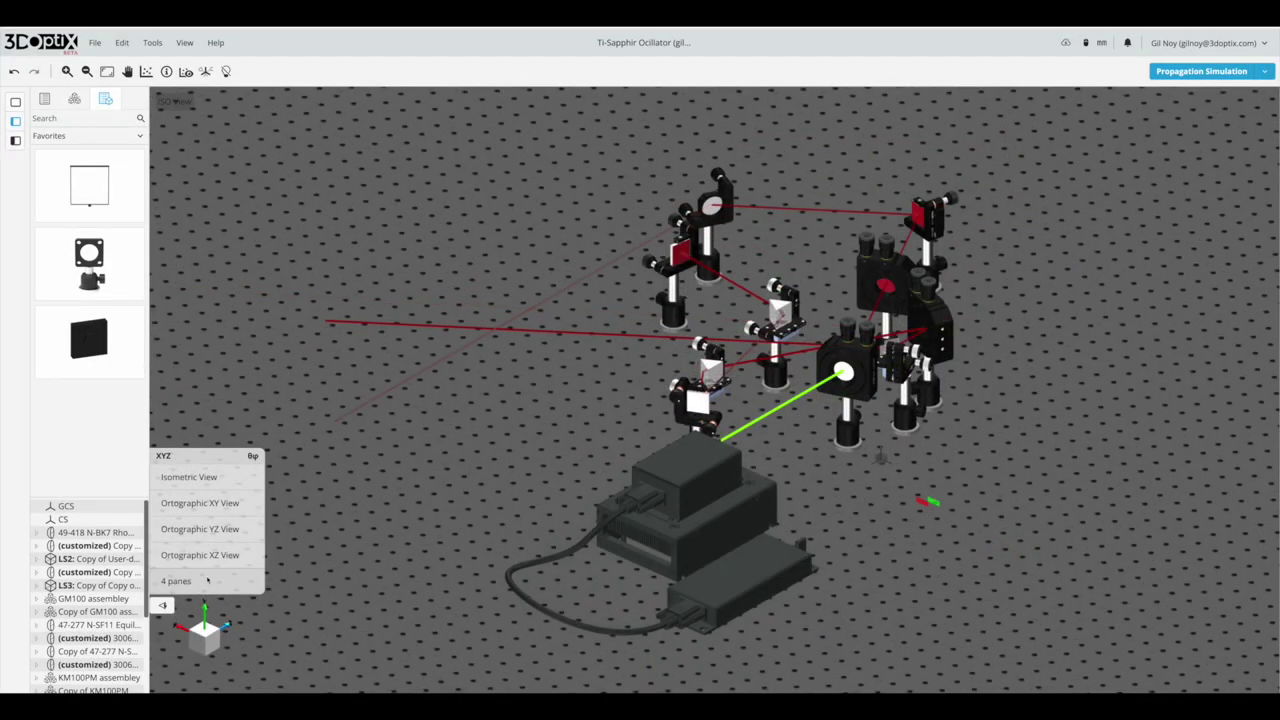
left_click(177, 580)
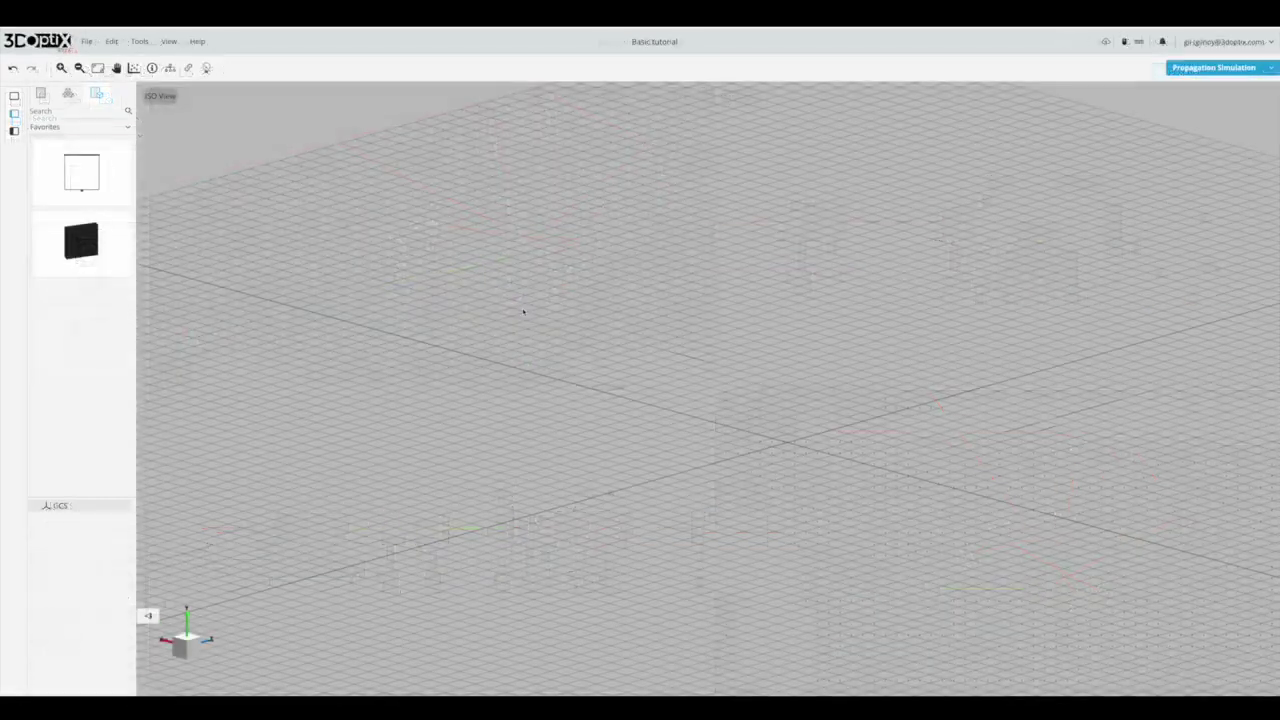
- Add lens 11-705, a KM100 mount and a user-defined light source to the layout
right_click(522, 312)
left_click(535, 318)
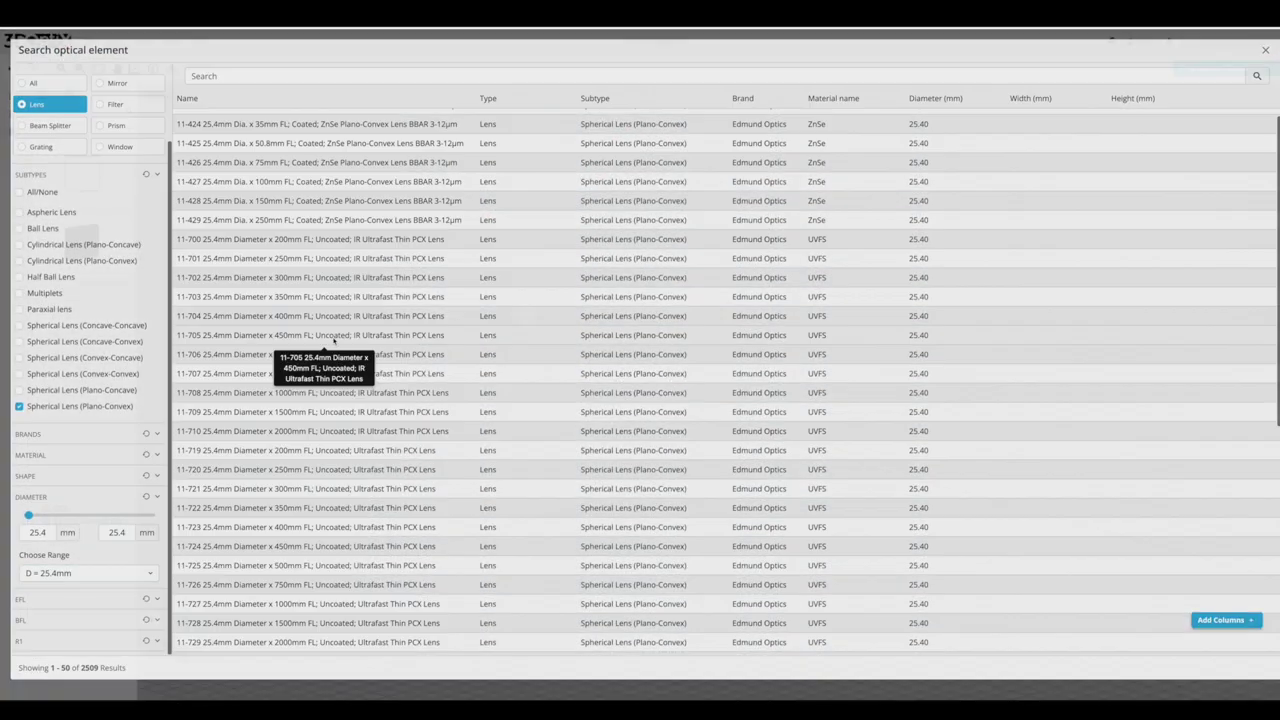
double_click(300, 337)
mouse_move(82, 400)
left_mouse_down()
mouse_move(486, 405)
mouse_move(732, 380)
left_mouse_up()
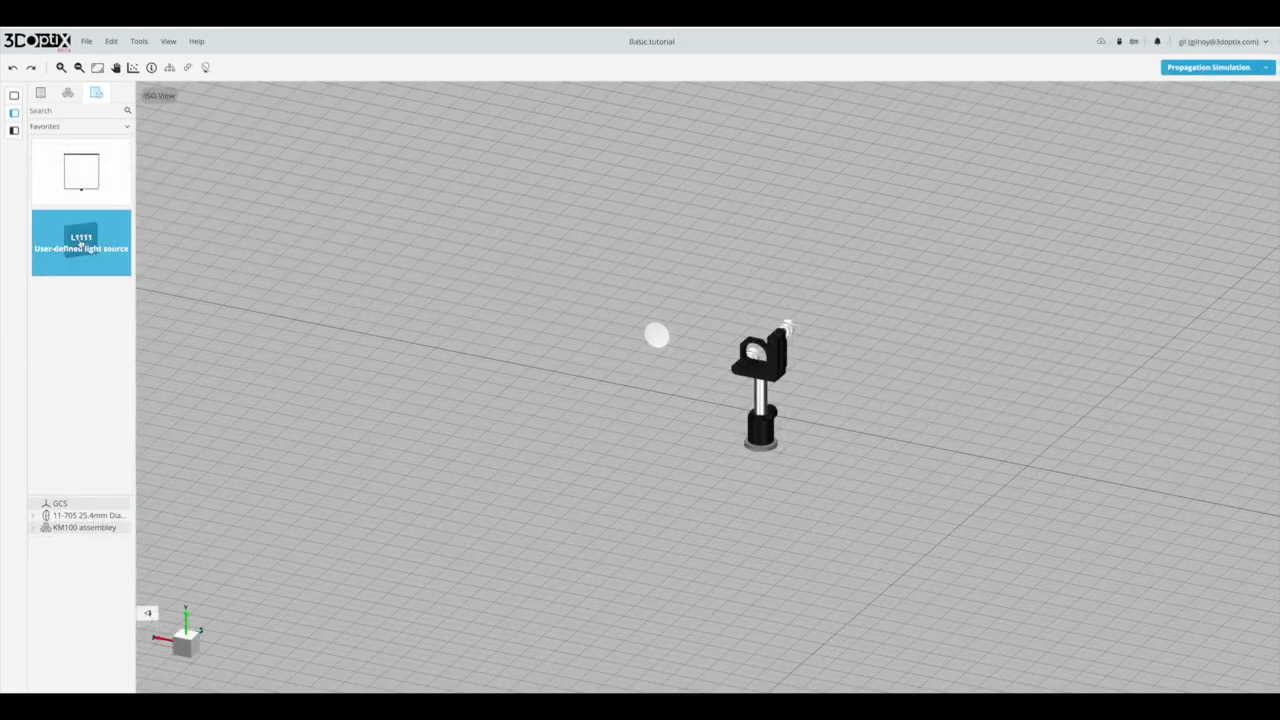
left_click_drag(77, 238, 143, 278)
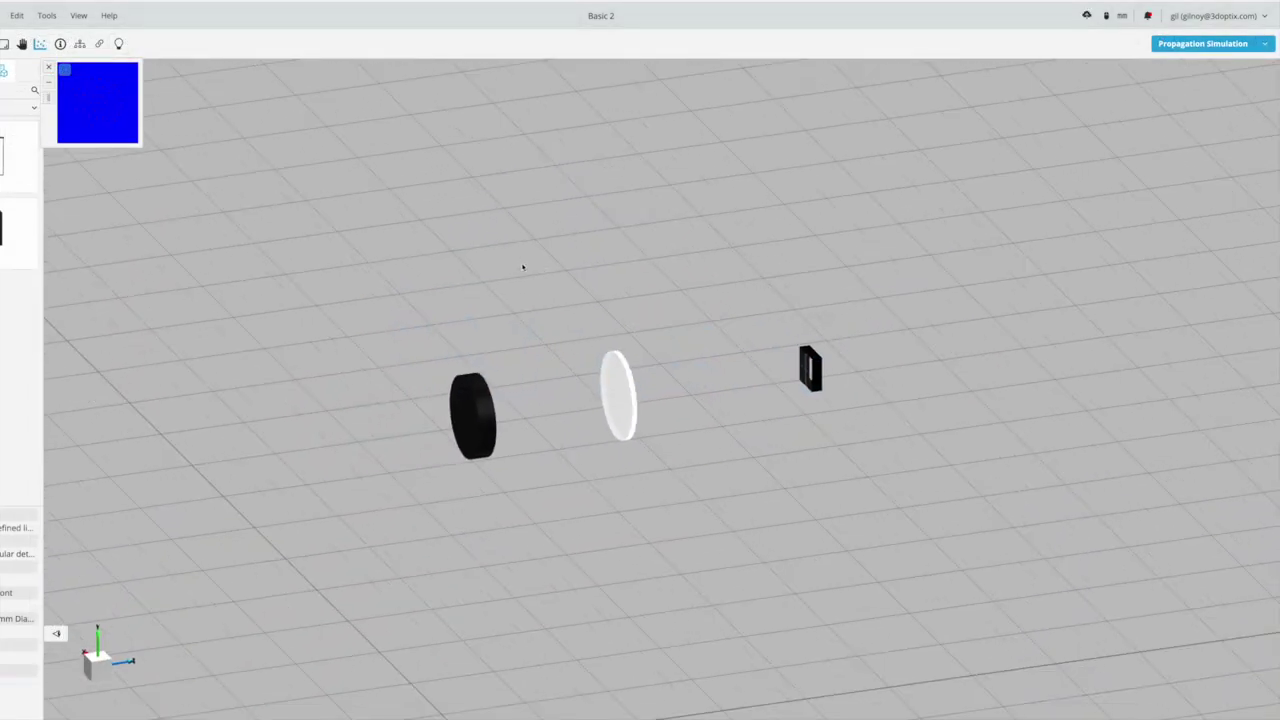
- Rotate the lens 45° about Y, rerun the simulation, and orbit to view the beam side-on
left_click(1203, 44)
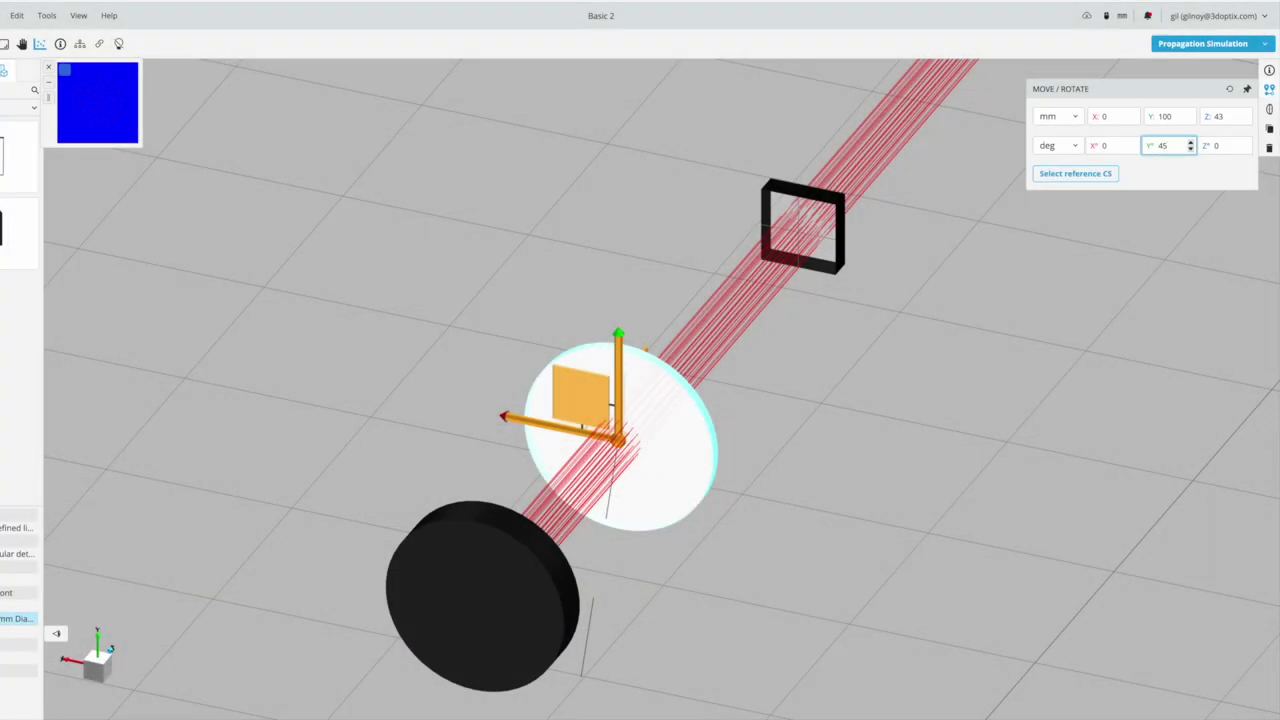
key("Return")
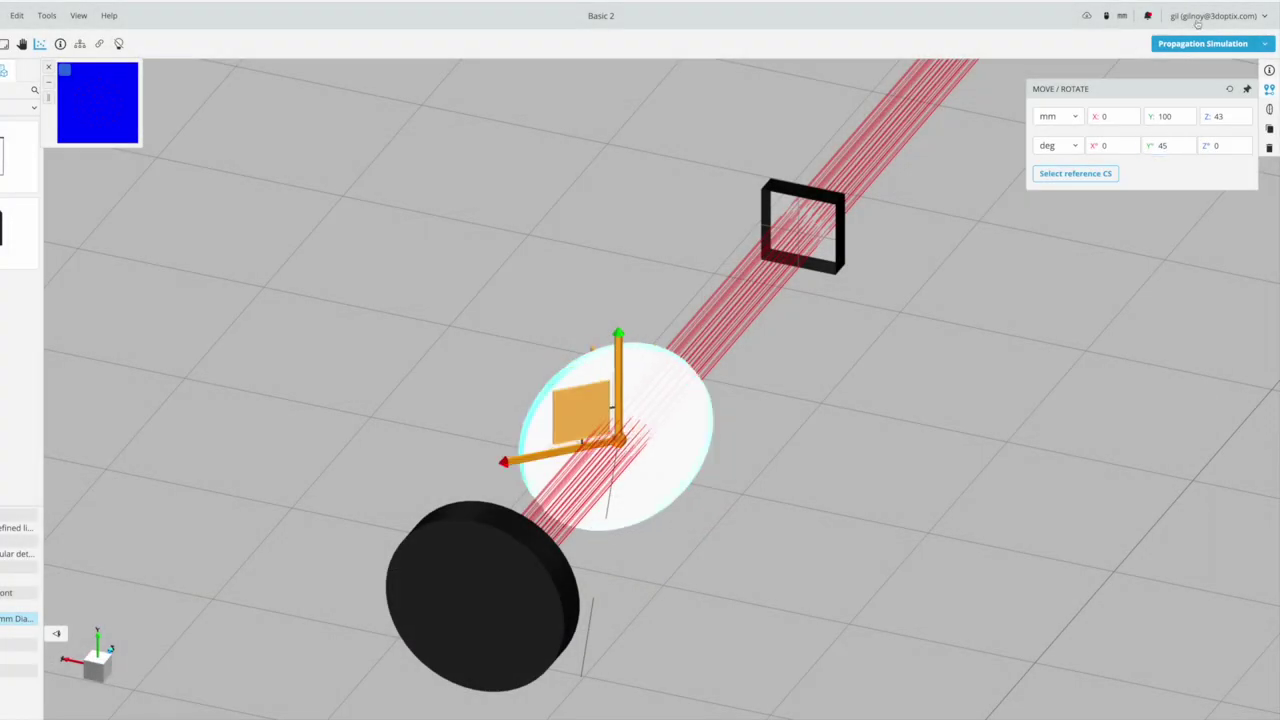
left_click(1212, 47)
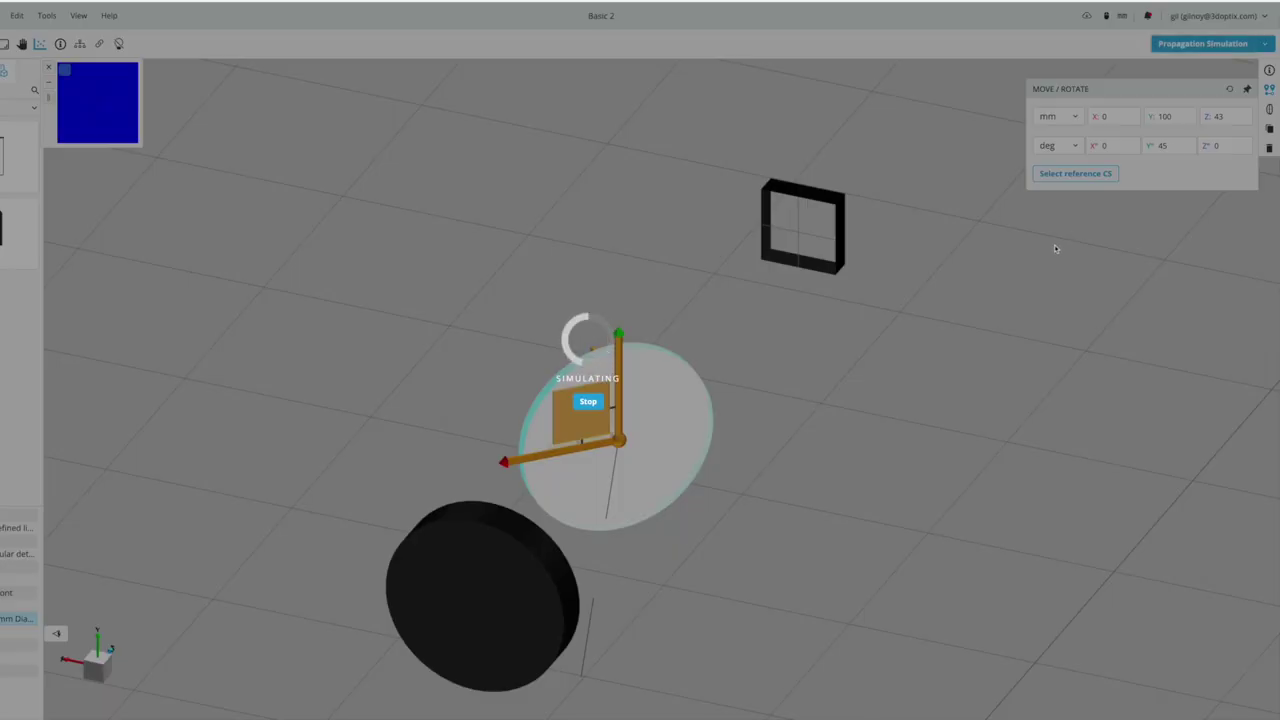
scroll(994, 337, "down", 2)
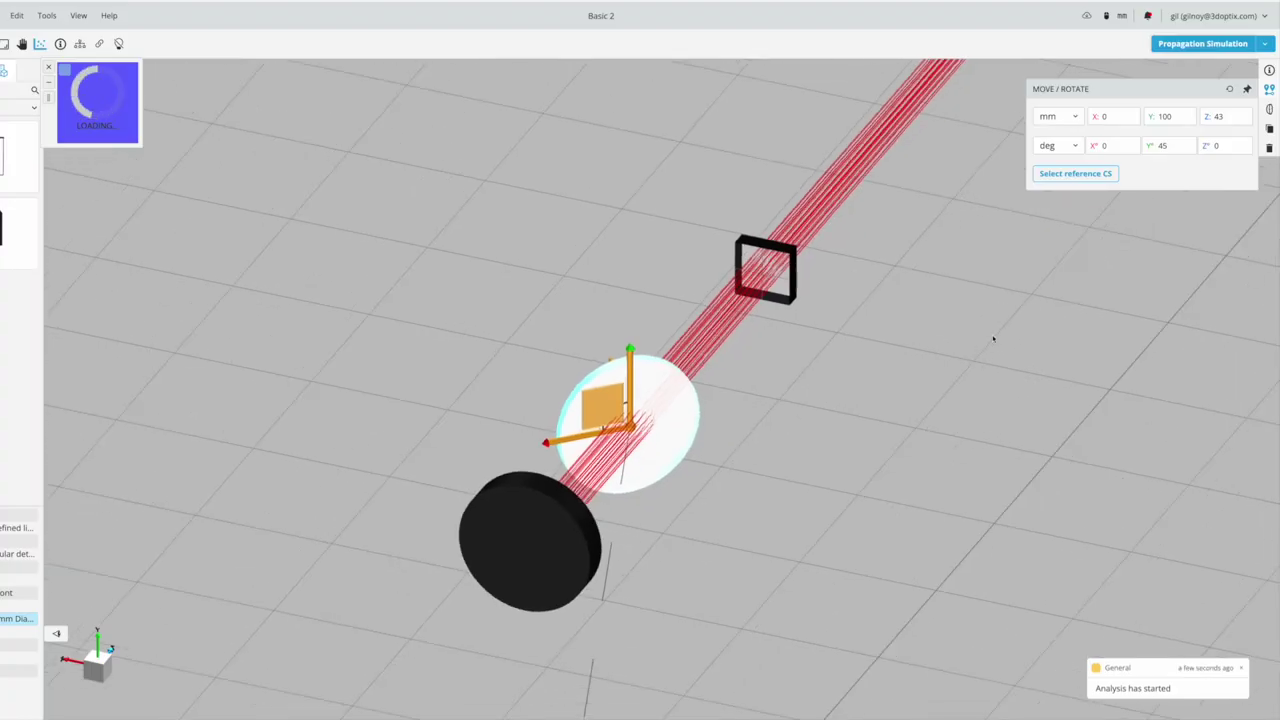
left_click_drag(986, 366, 818, 367)
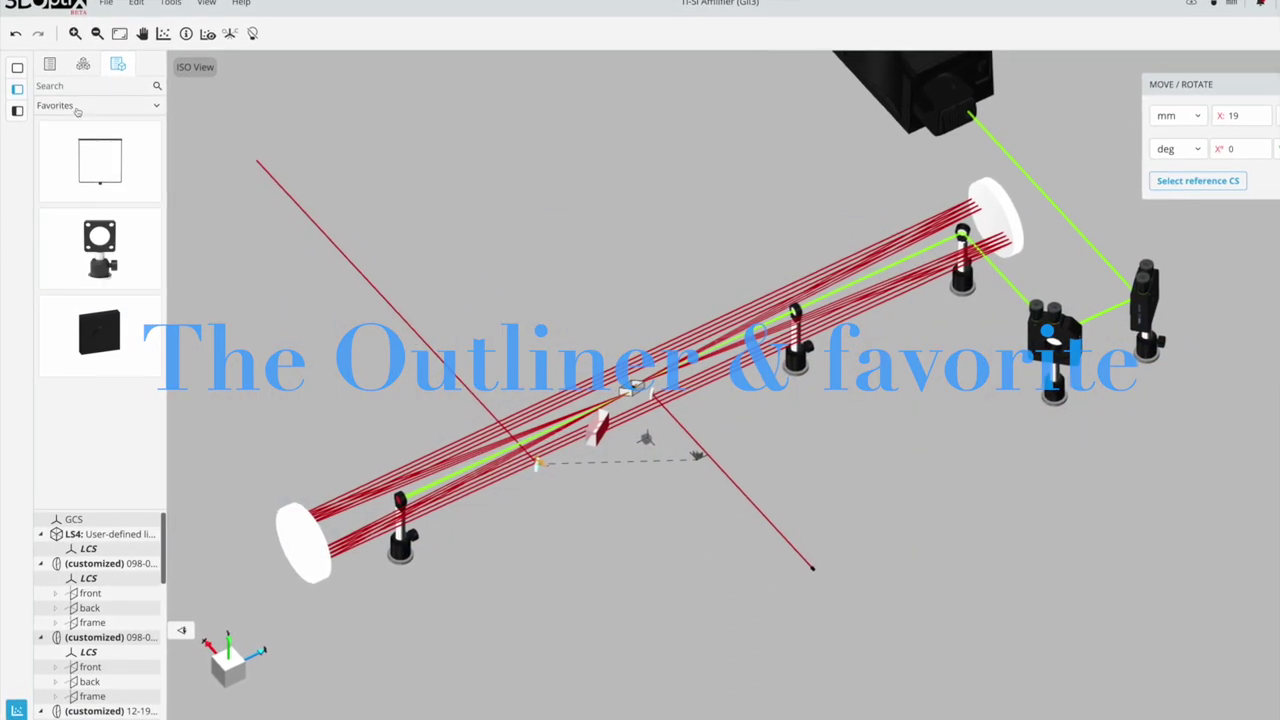
- Show the Outliner tree, expand and collapse element entries, and select a lens and a mirror
left_click(83, 66)
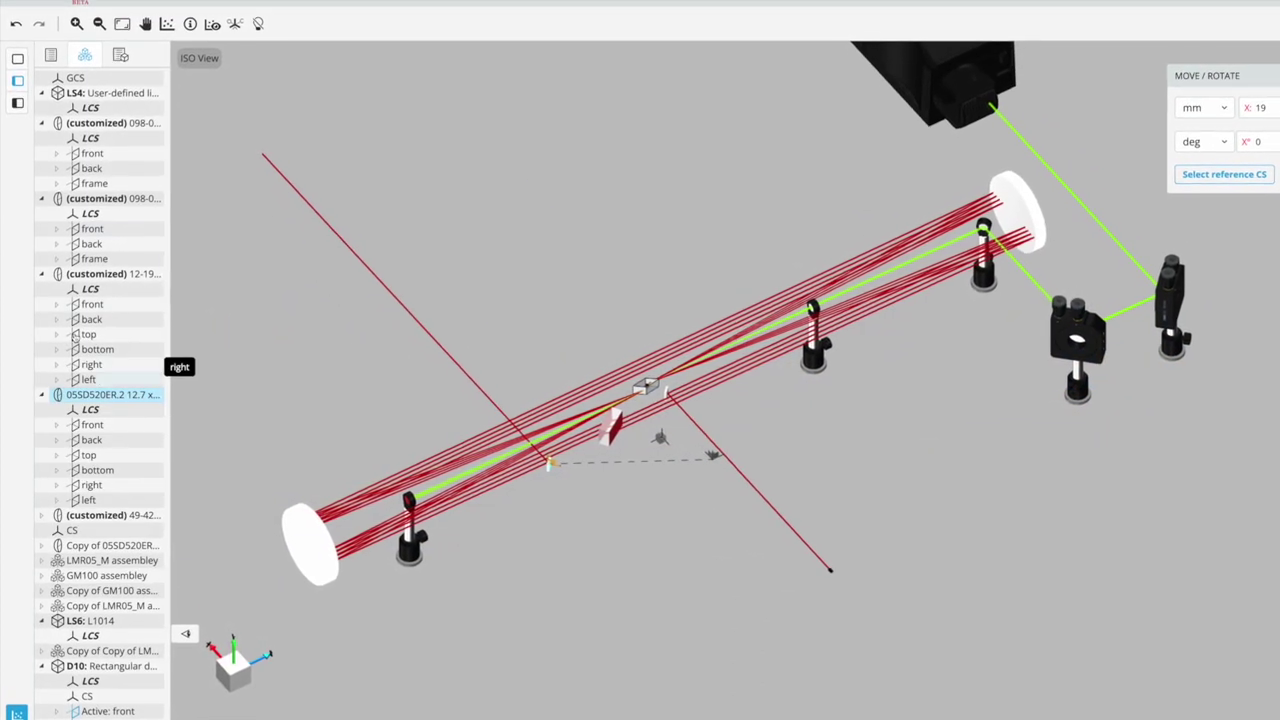
left_click(41, 275)
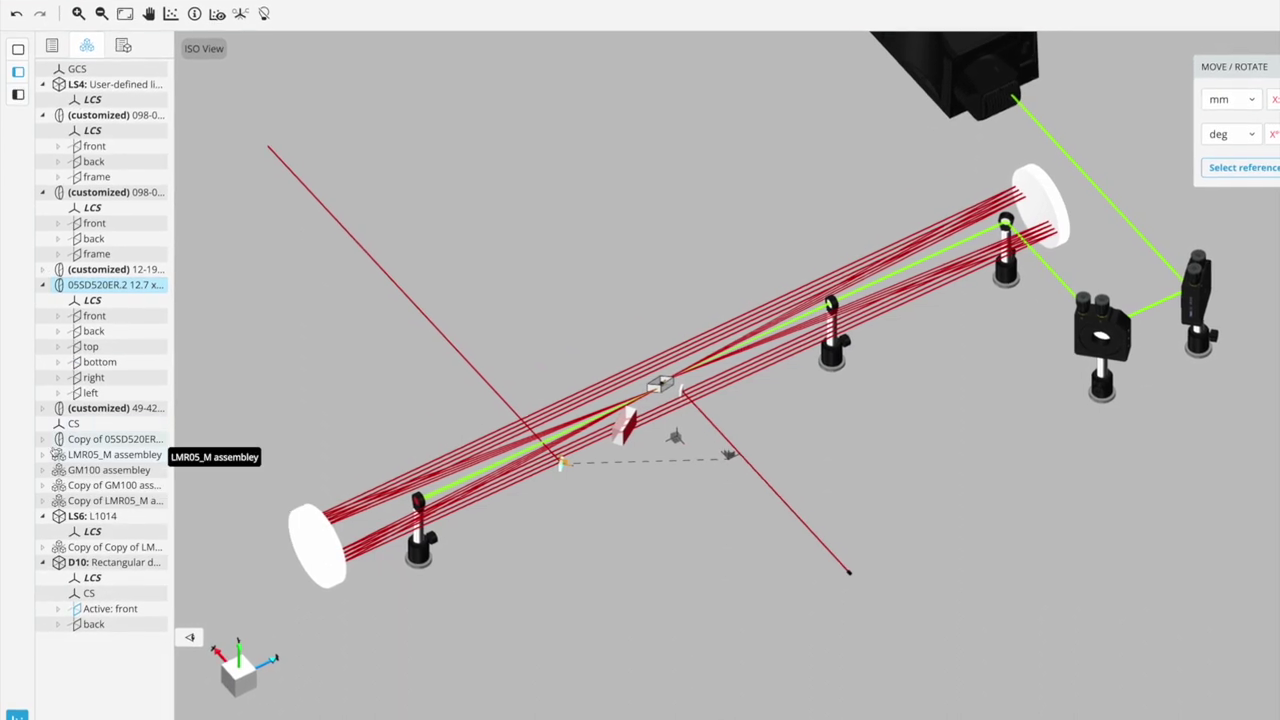
left_click(42, 439)
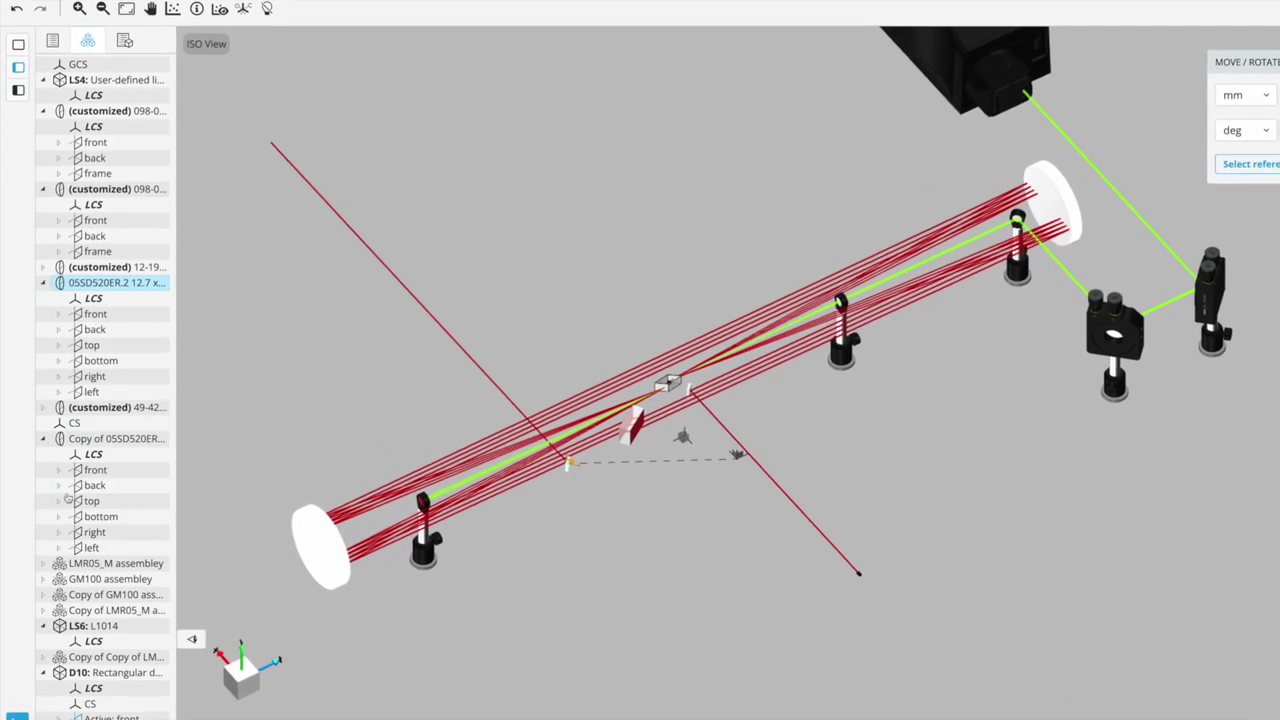
left_click(43, 438)
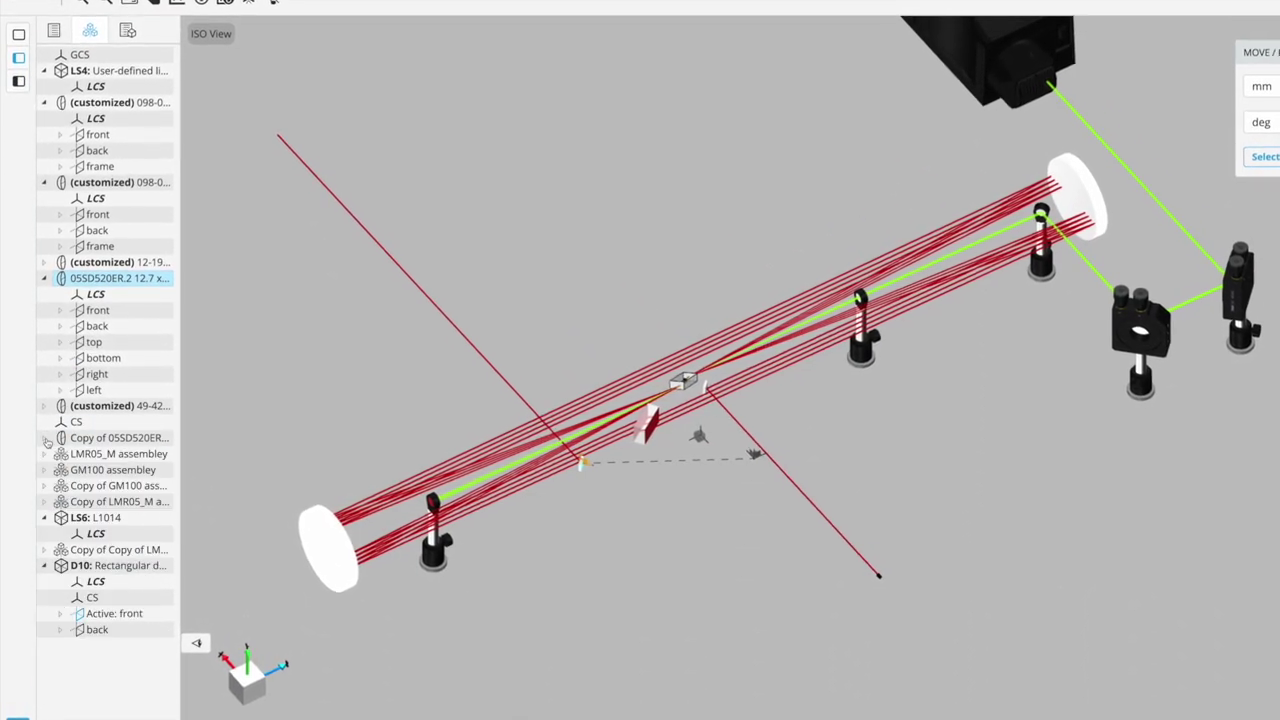
left_click(333, 546)
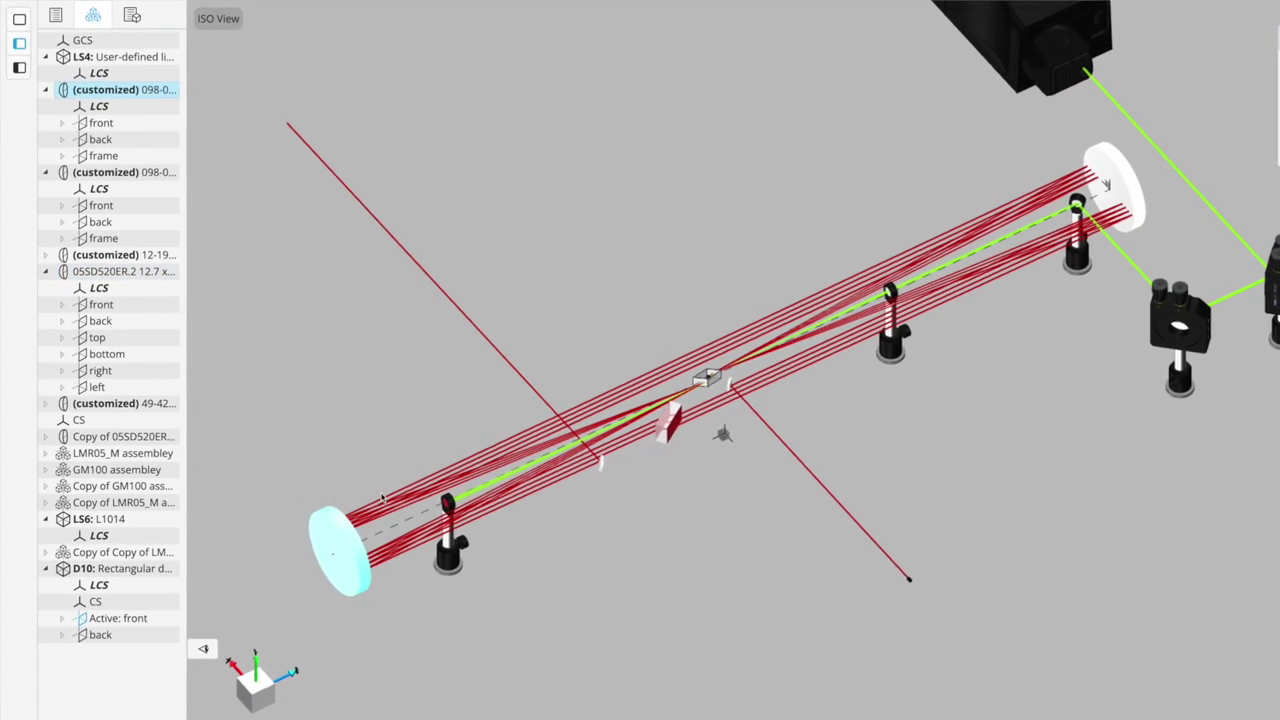
left_click(105, 172)
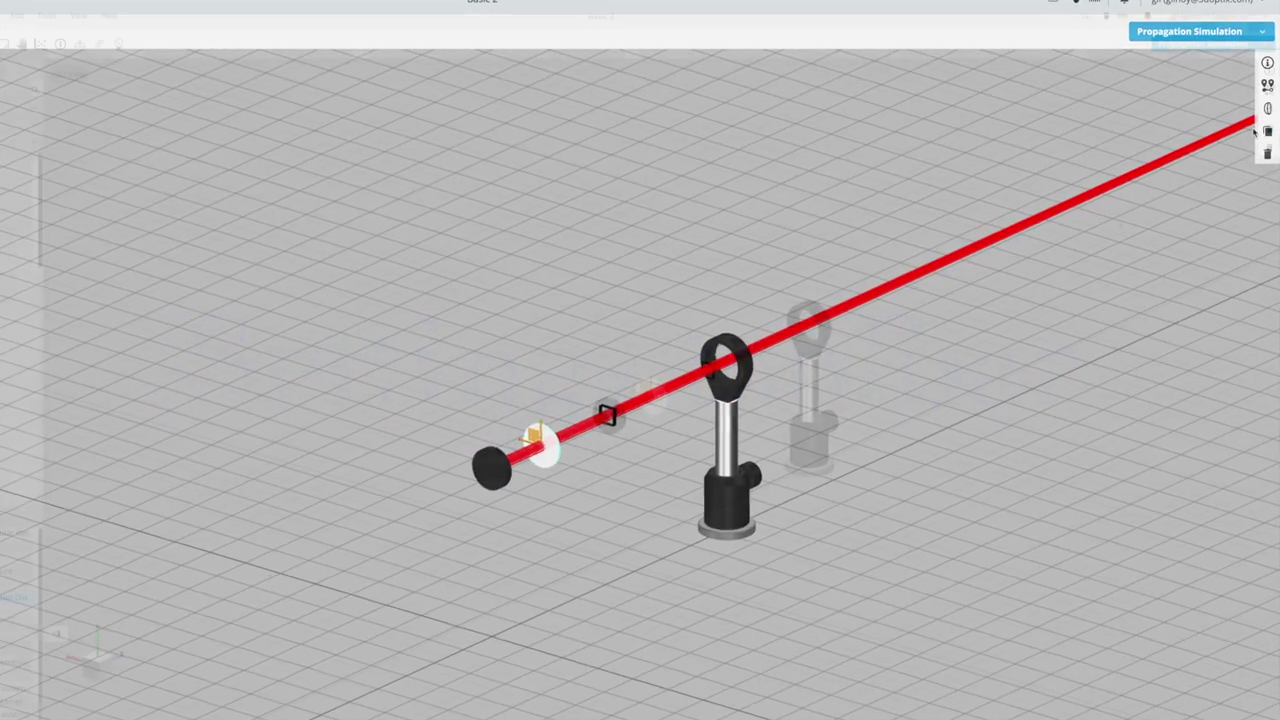
- Set the Y rotation of the element beside the source to -45° in Move/Rotate
left_click(1268, 87)
left_click(1161, 147)
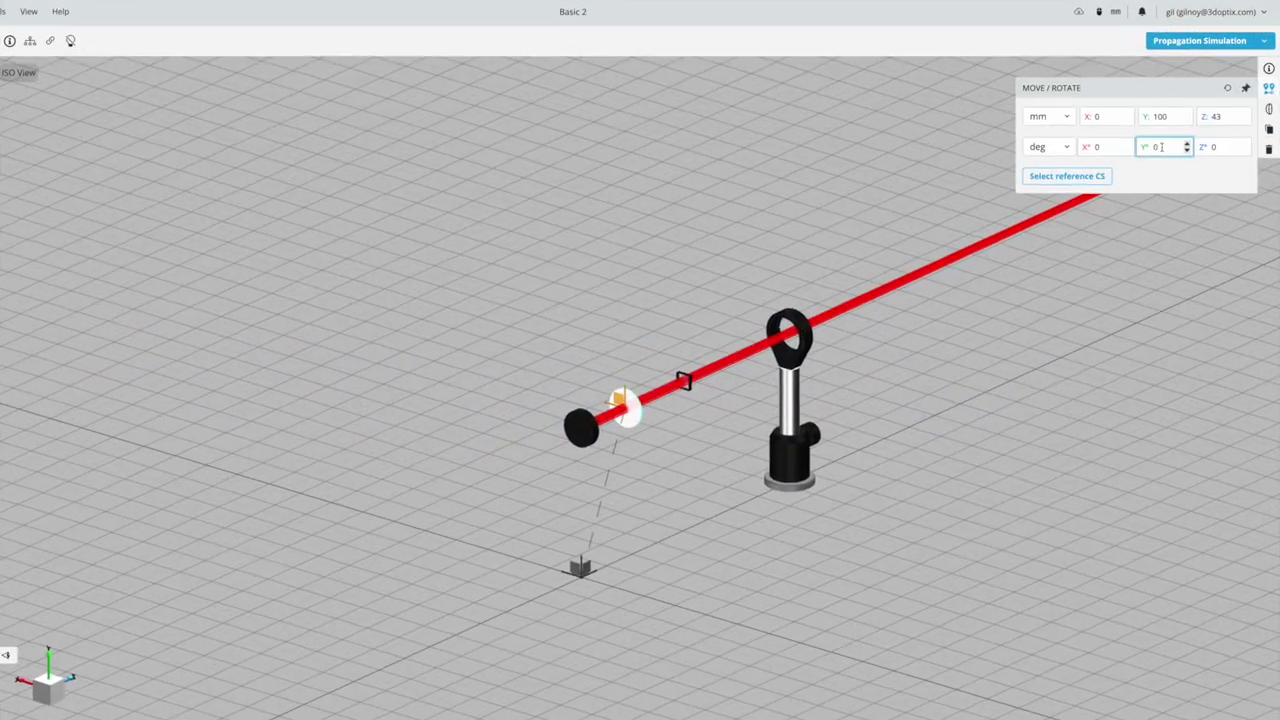
double_click(1155, 147)
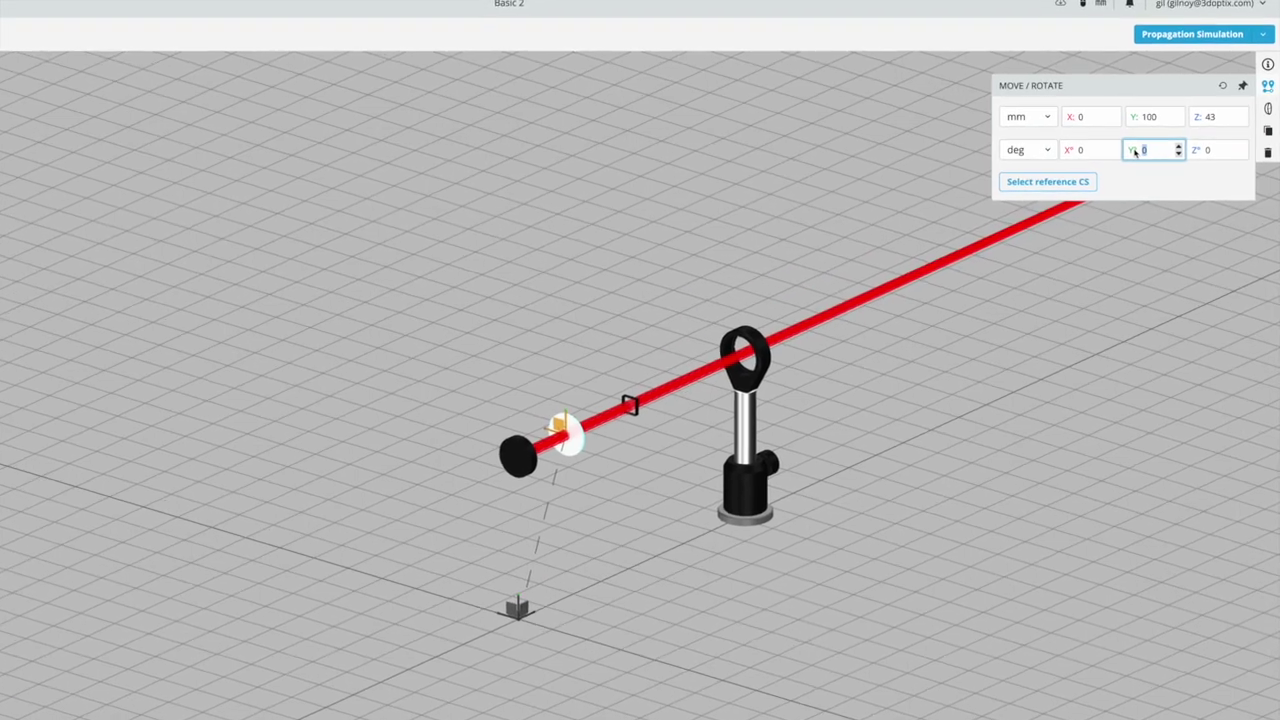
type("-45")
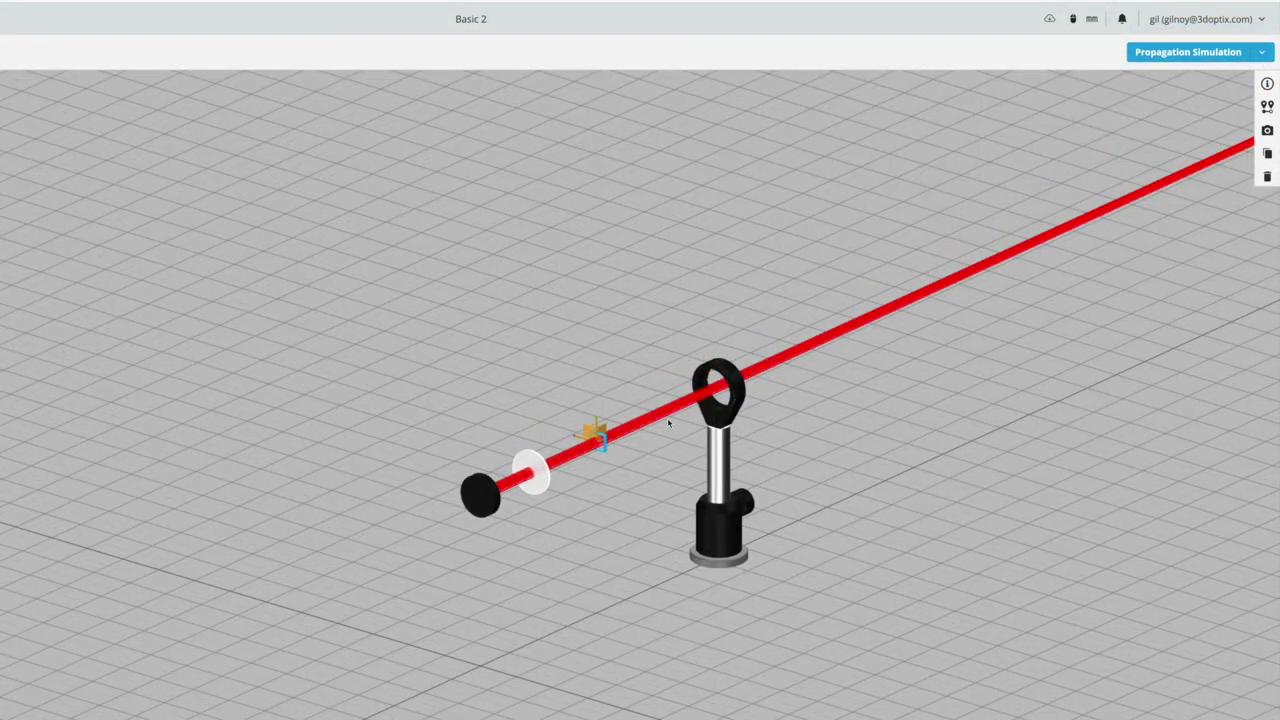
left_click(714, 417)
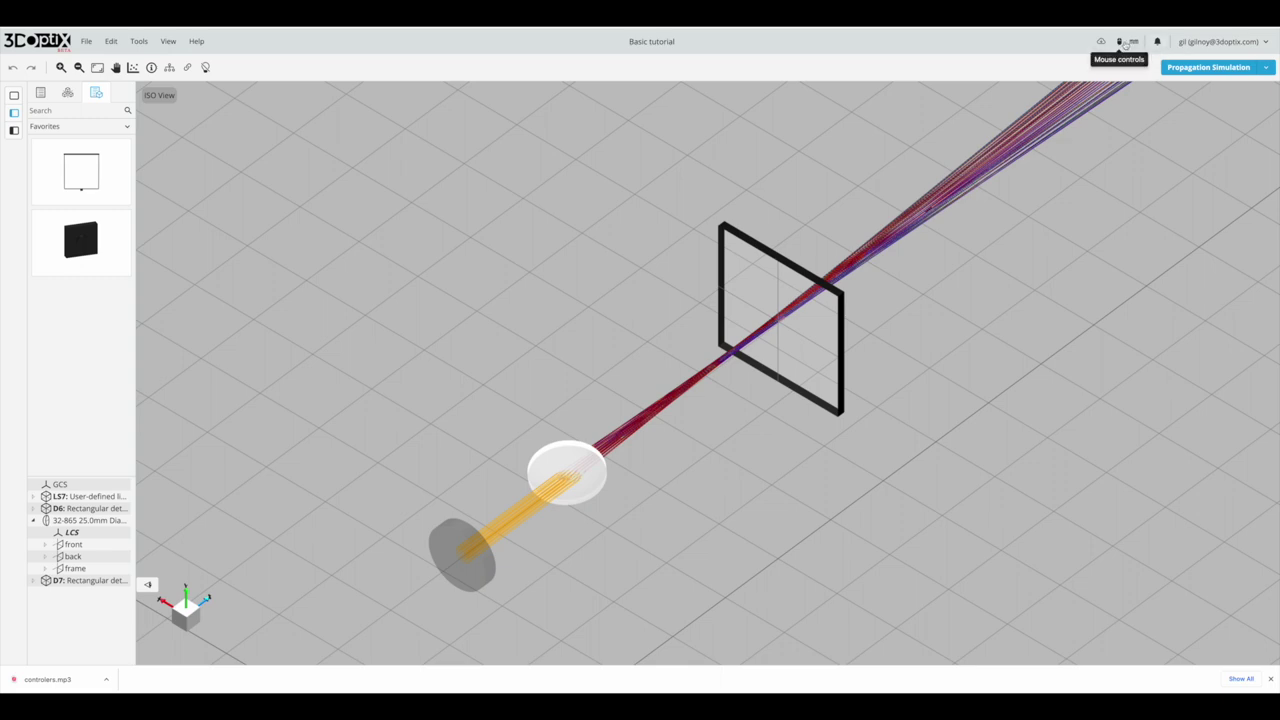
- Place a rectangular detector from Favorites and add a light source on the grid
left_click(1122, 44)
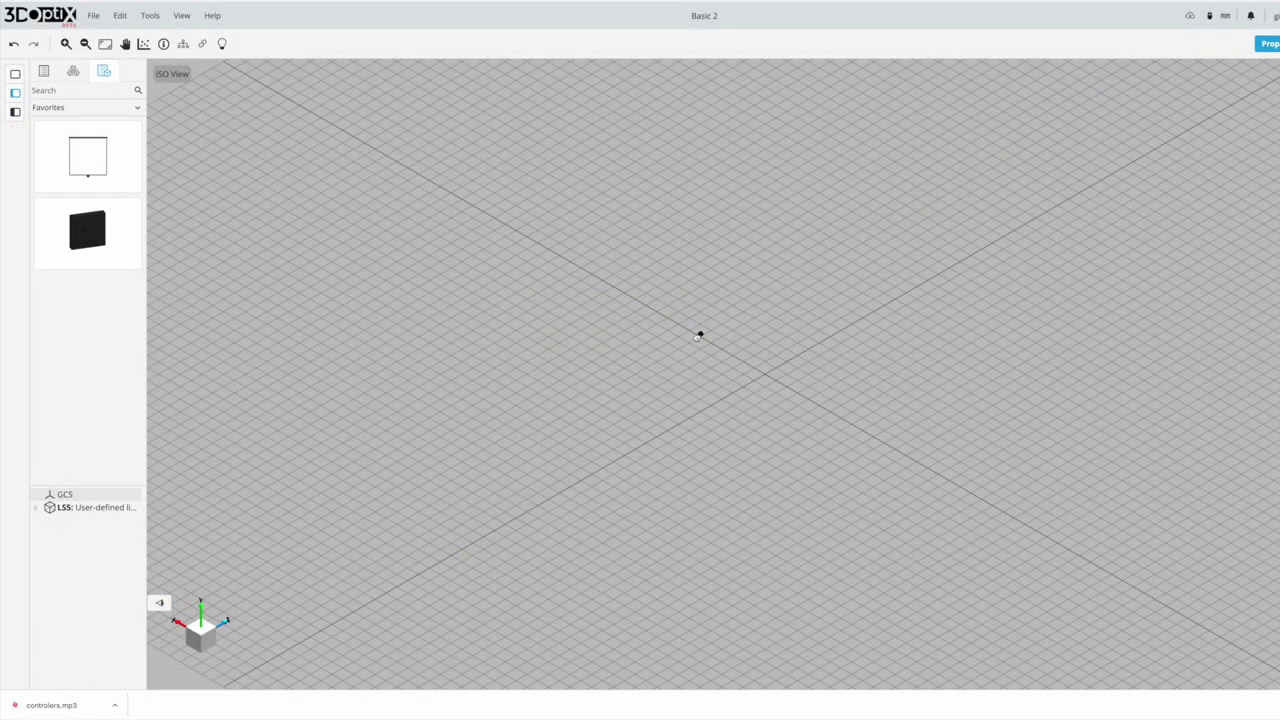
left_click_drag(88, 155, 330, 288)
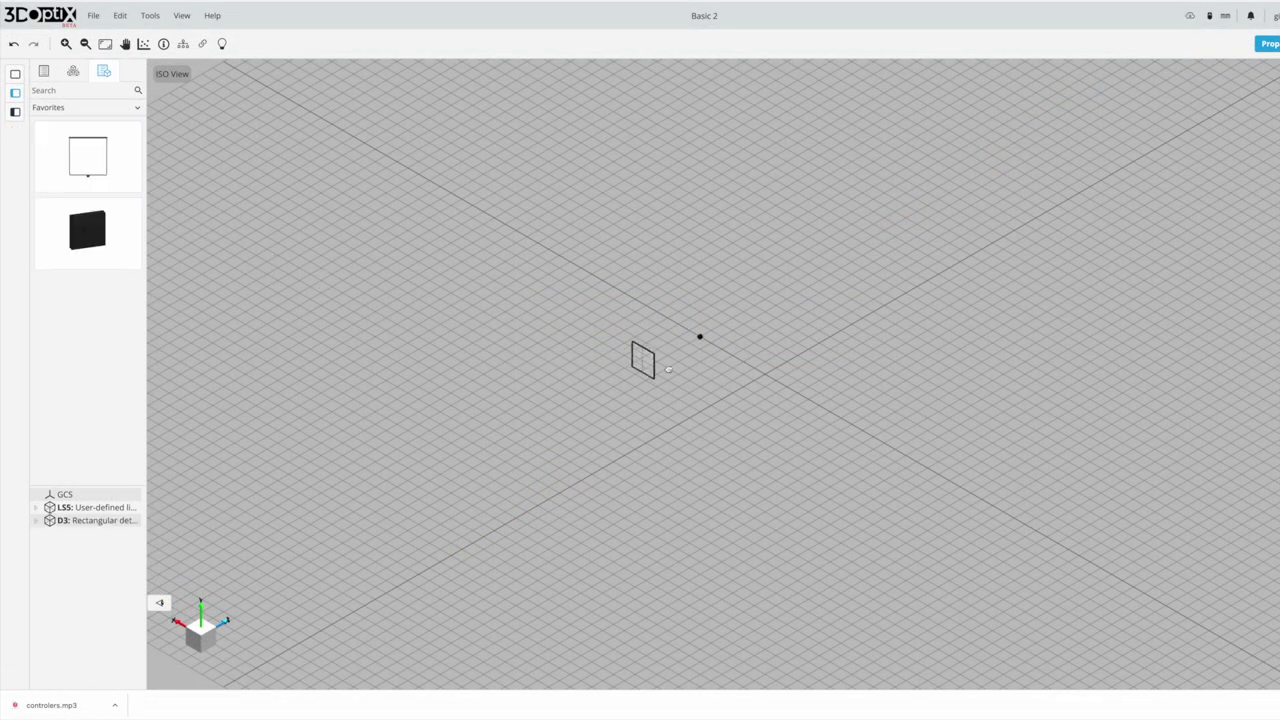
right_click(566, 356)
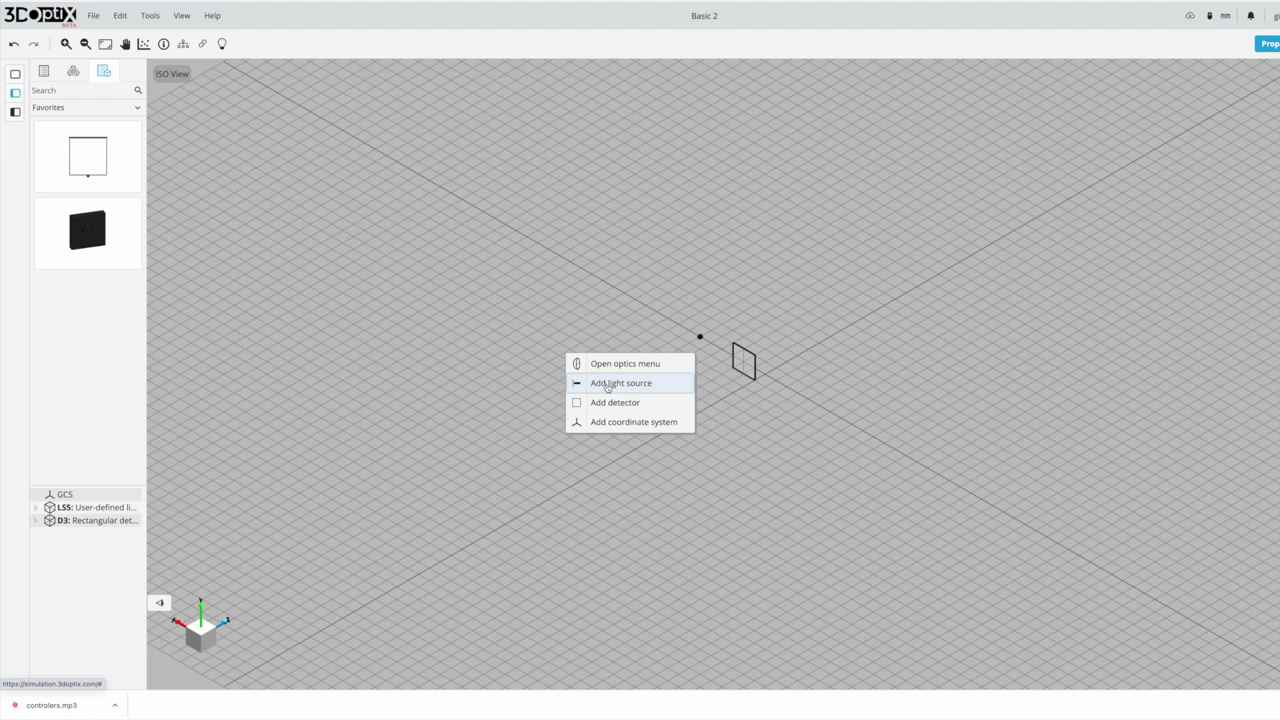
left_click(608, 385)
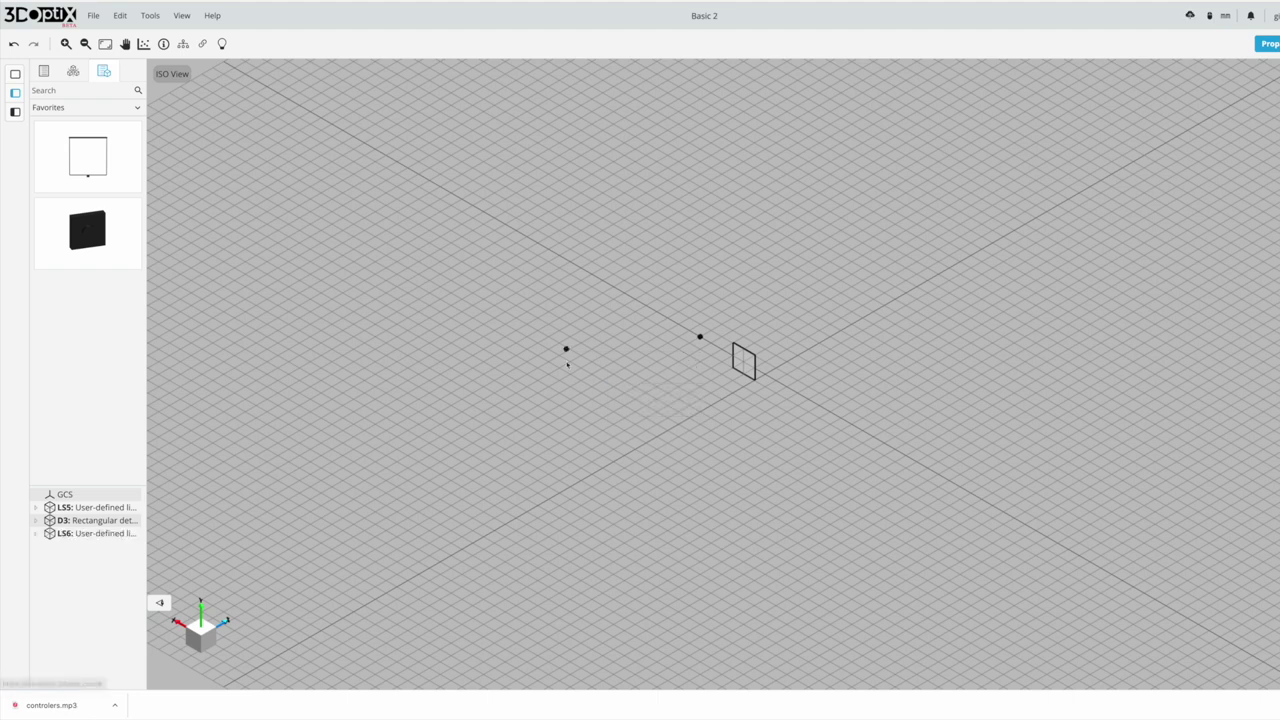
- Add a second rectangular detector and a coordinate system, then select the coordinate system
right_click(616, 394)
left_click(647, 441)
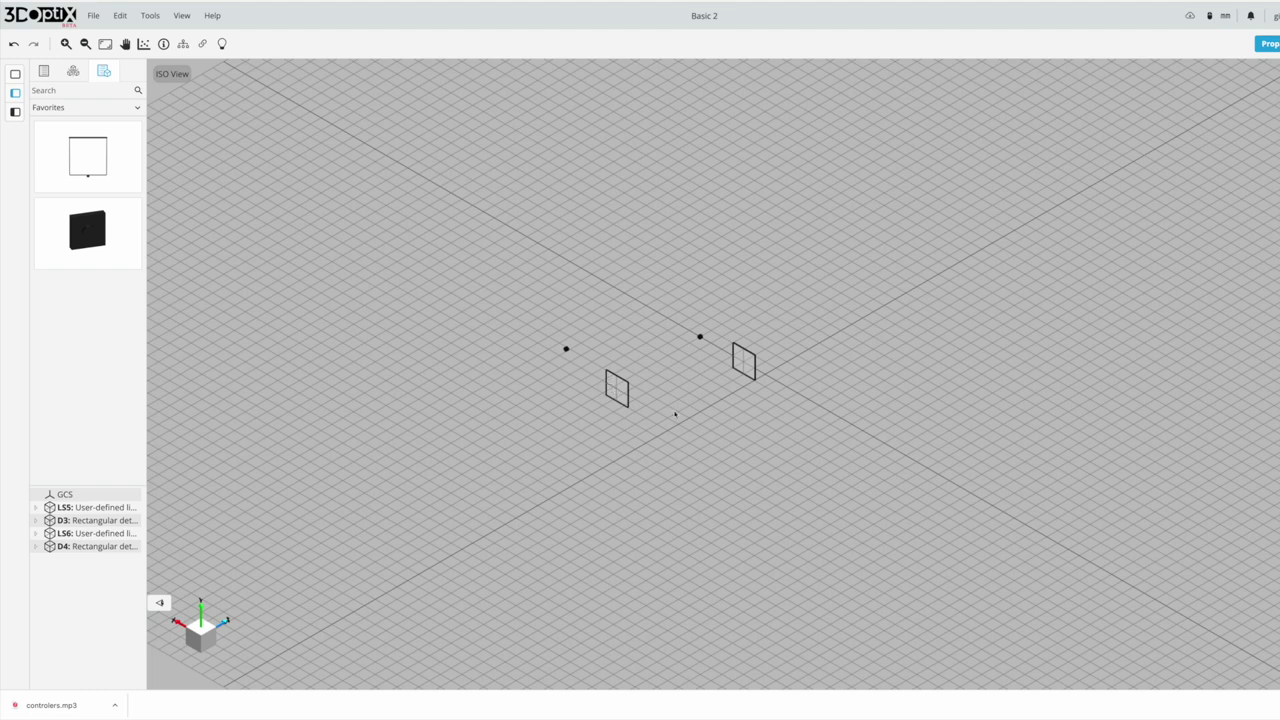
right_click(675, 414)
left_click(730, 483)
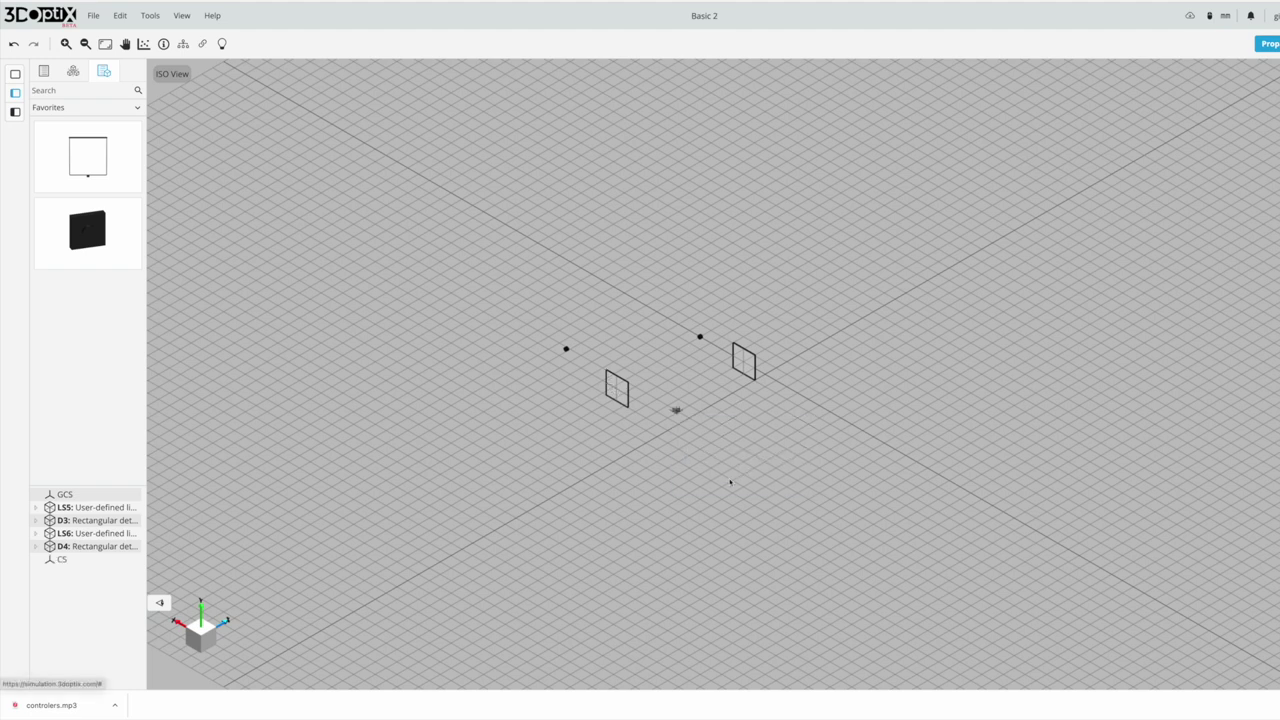
left_click(674, 412)
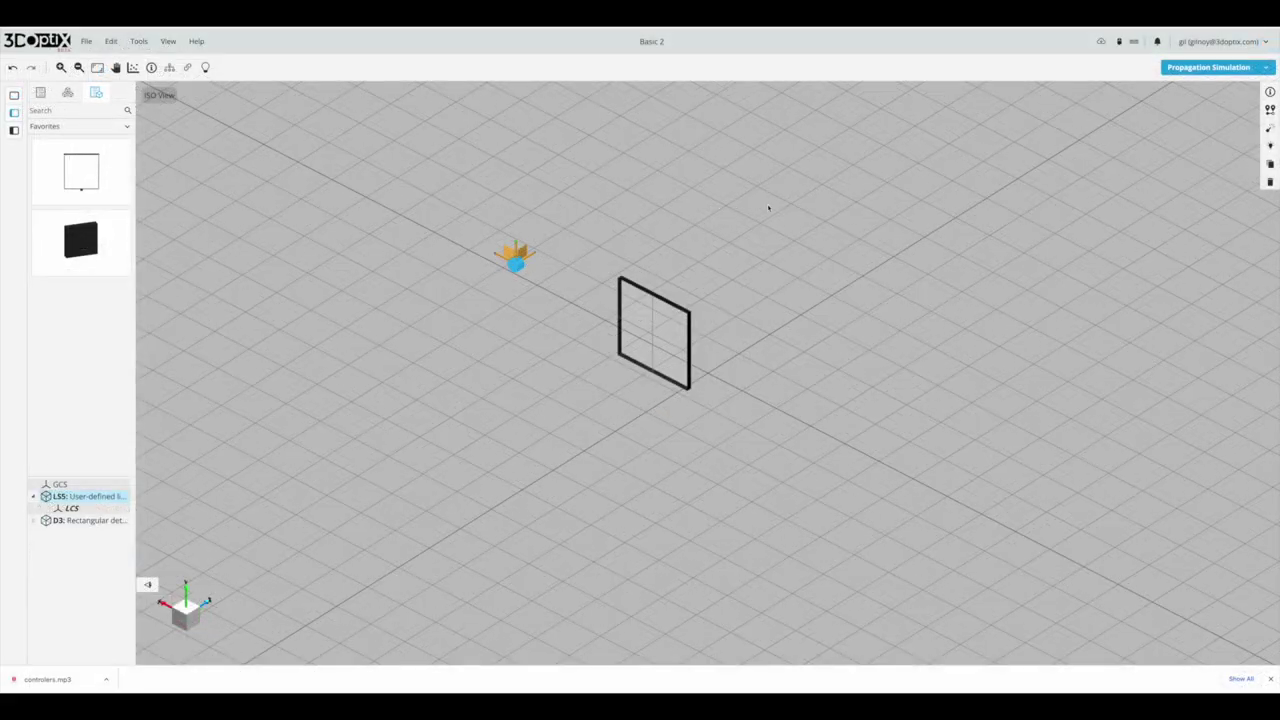
- Change the light source's material colour to red in its settings
left_click(1270, 129)
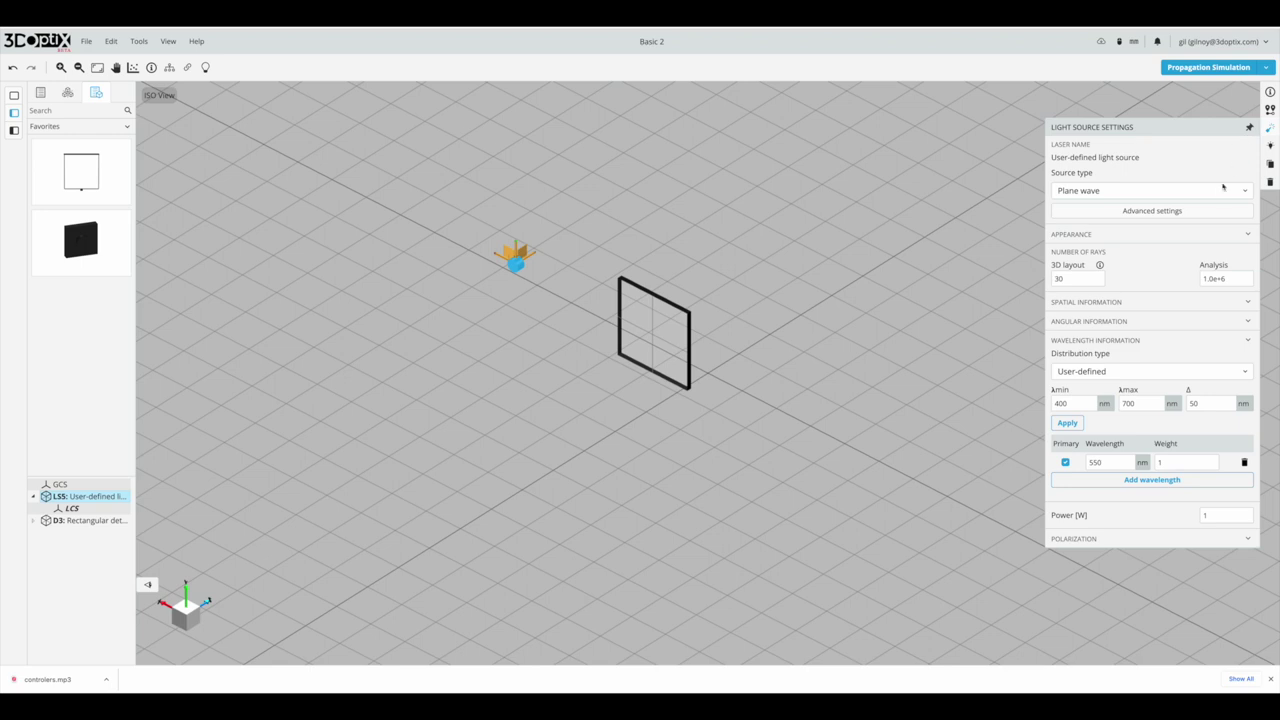
left_click(1177, 236)
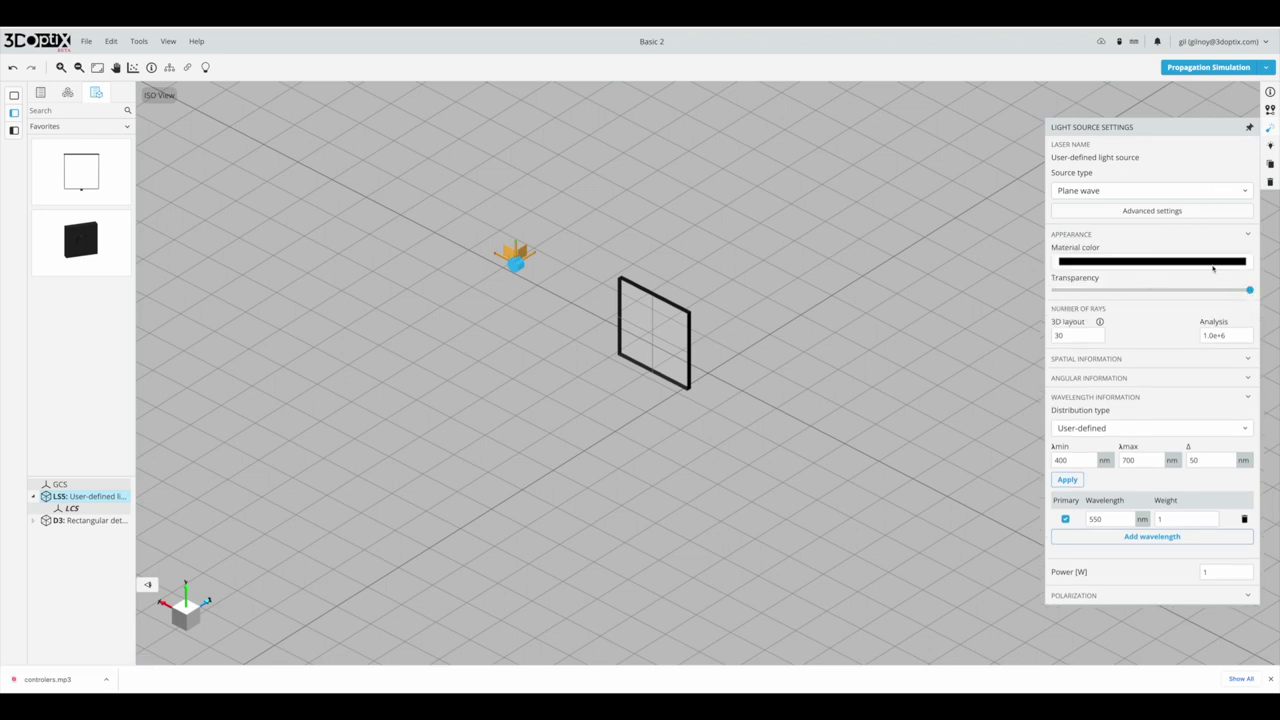
left_click(1207, 263)
left_click(1147, 288)
left_click(1031, 424)
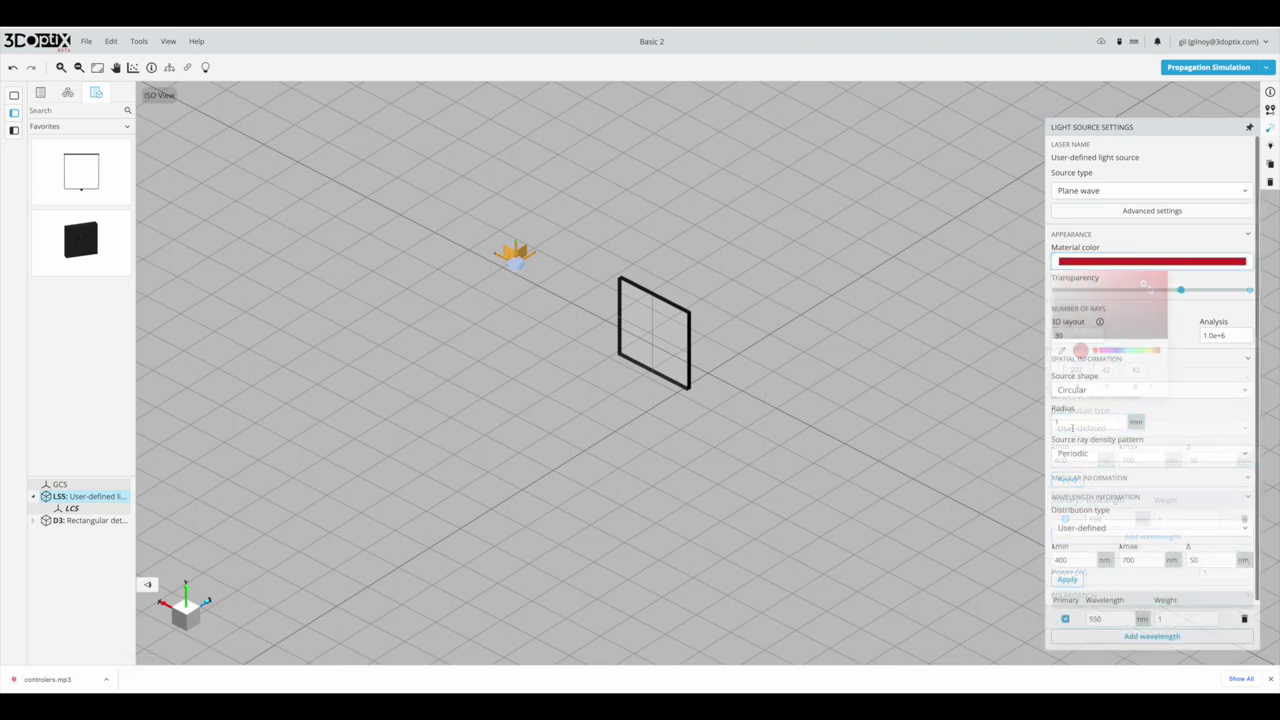
- Look over the wavelength section and close the light source settings panel
key("Escape")
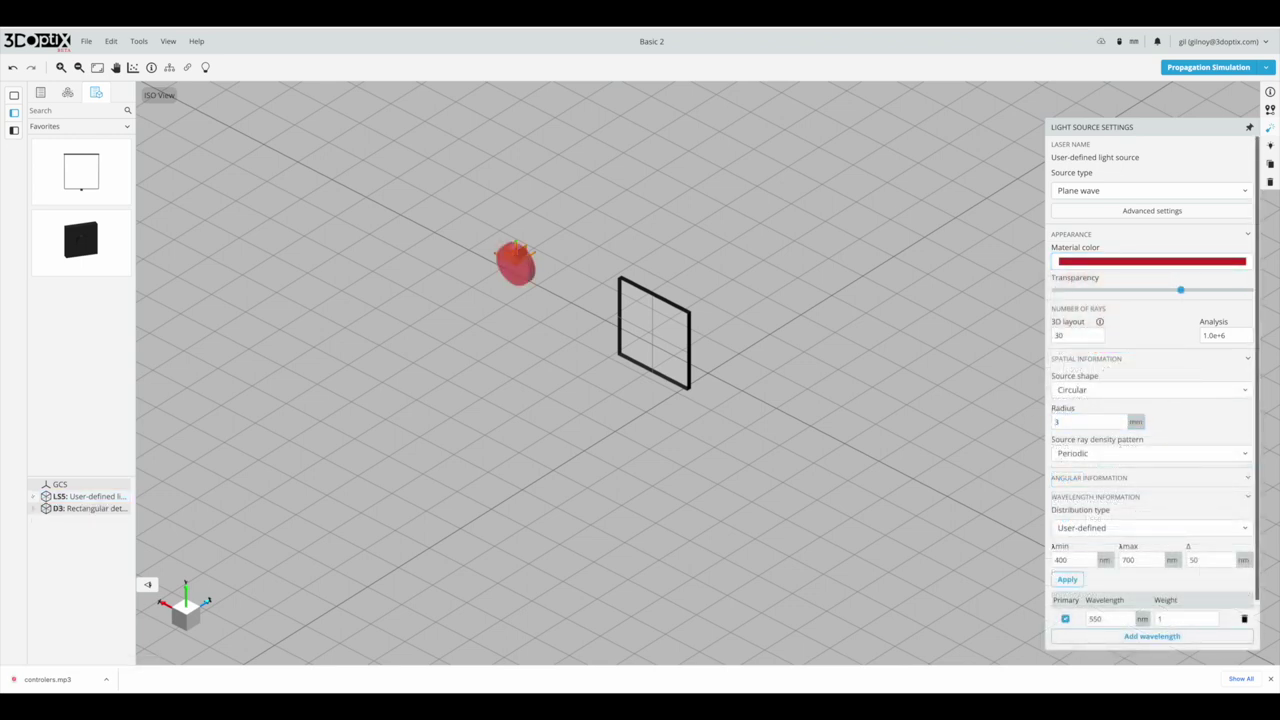
left_click(1095, 497)
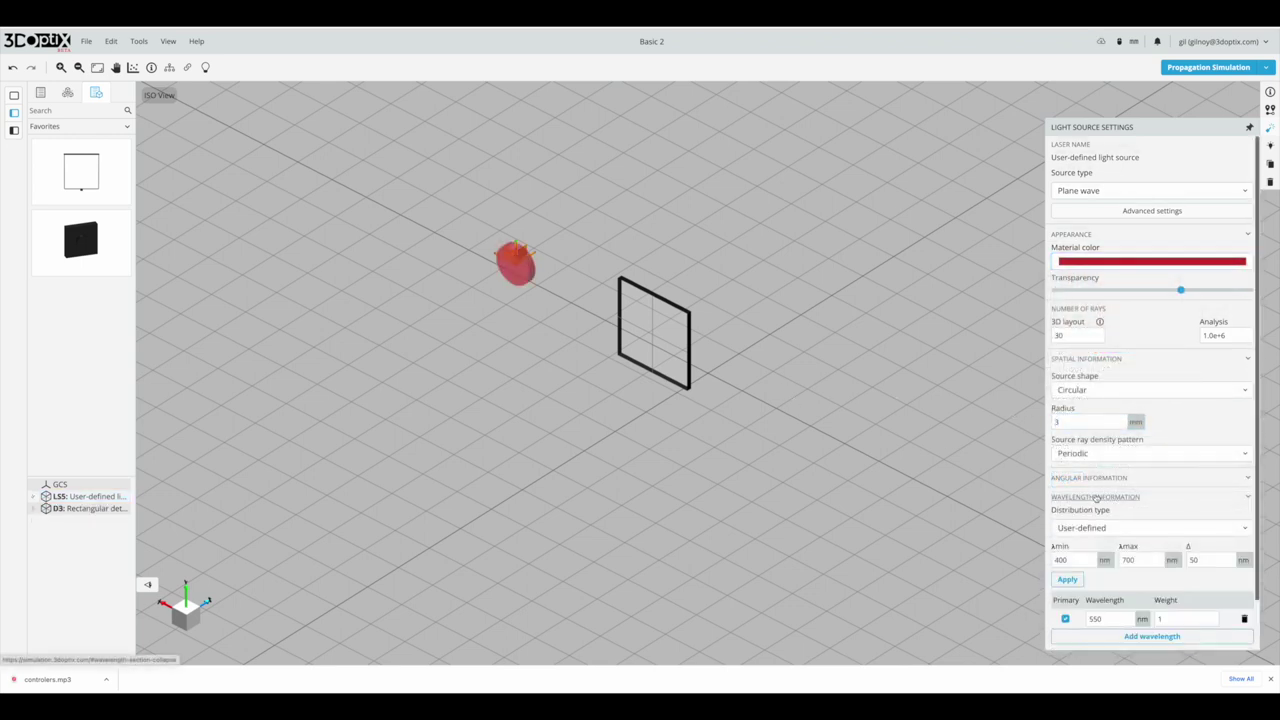
scroll(1096, 497, "down", 1)
scroll(1096, 497, "down", 1)
scroll(1087, 462, "down", 1)
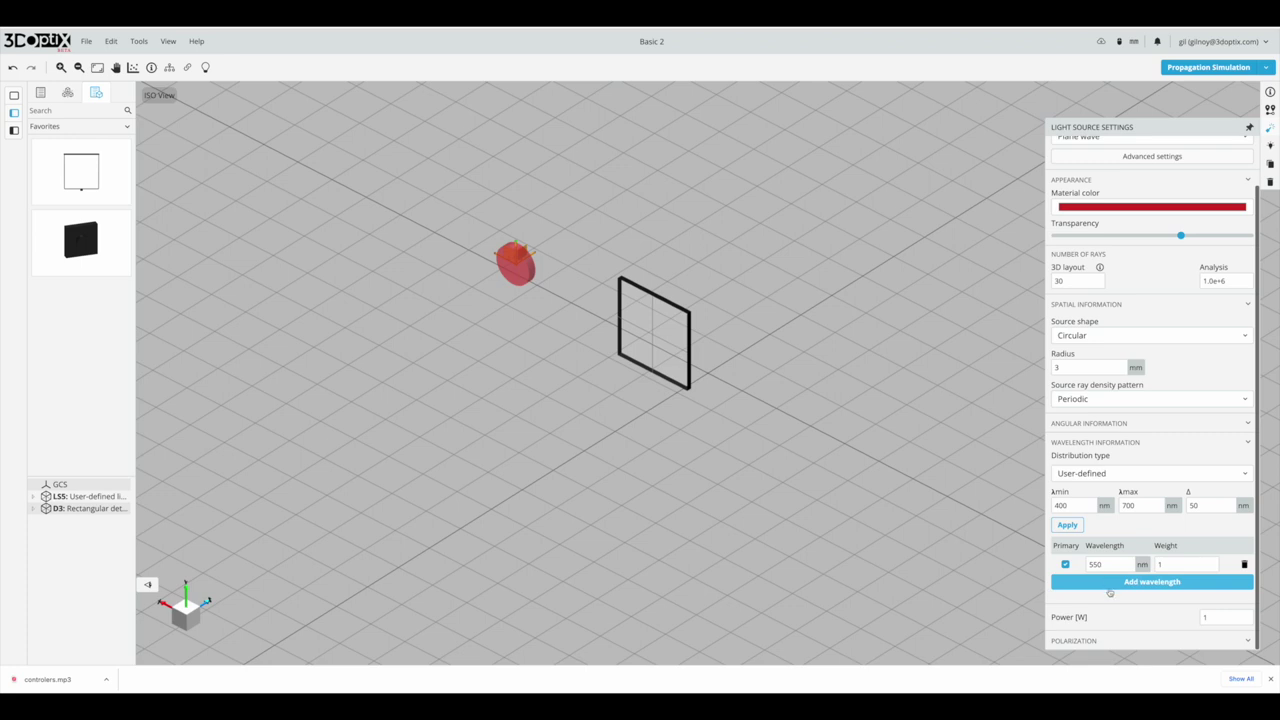
left_click(1000, 560)
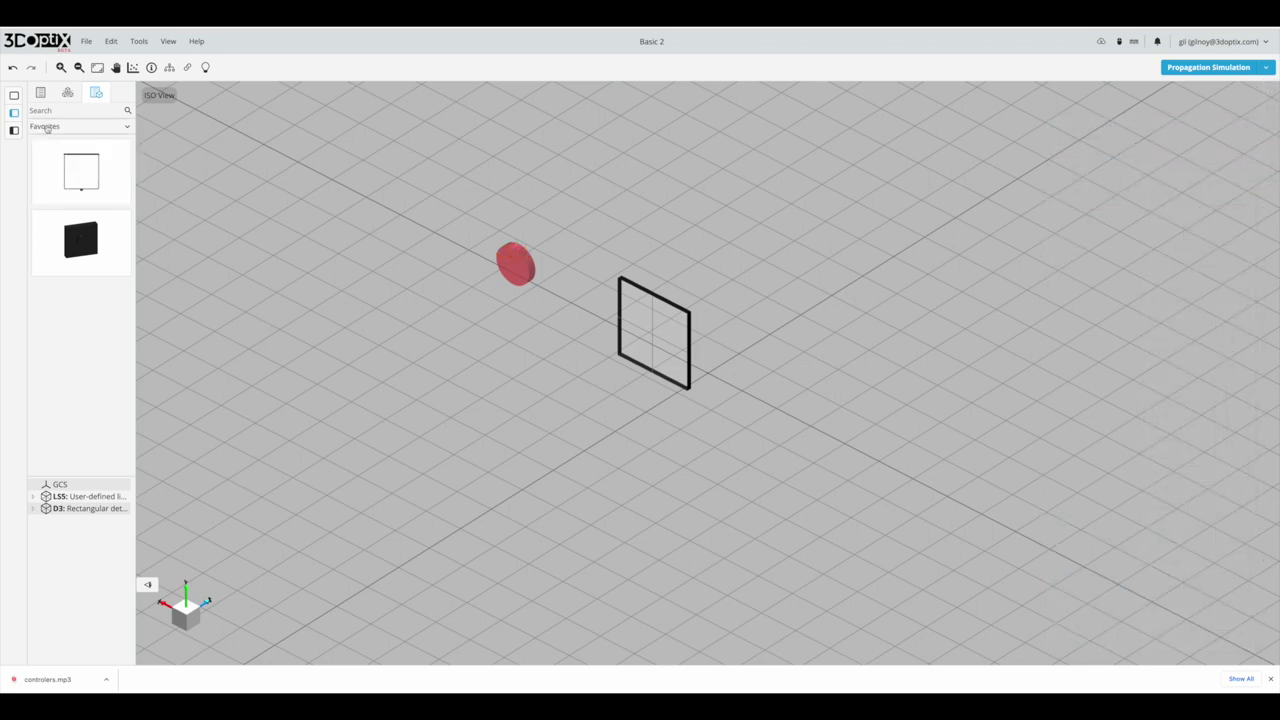
- Drag a KM100 from the Kinematic optic mounts catalogue to the right of the detector
left_click(47, 127)
left_click(52, 161)
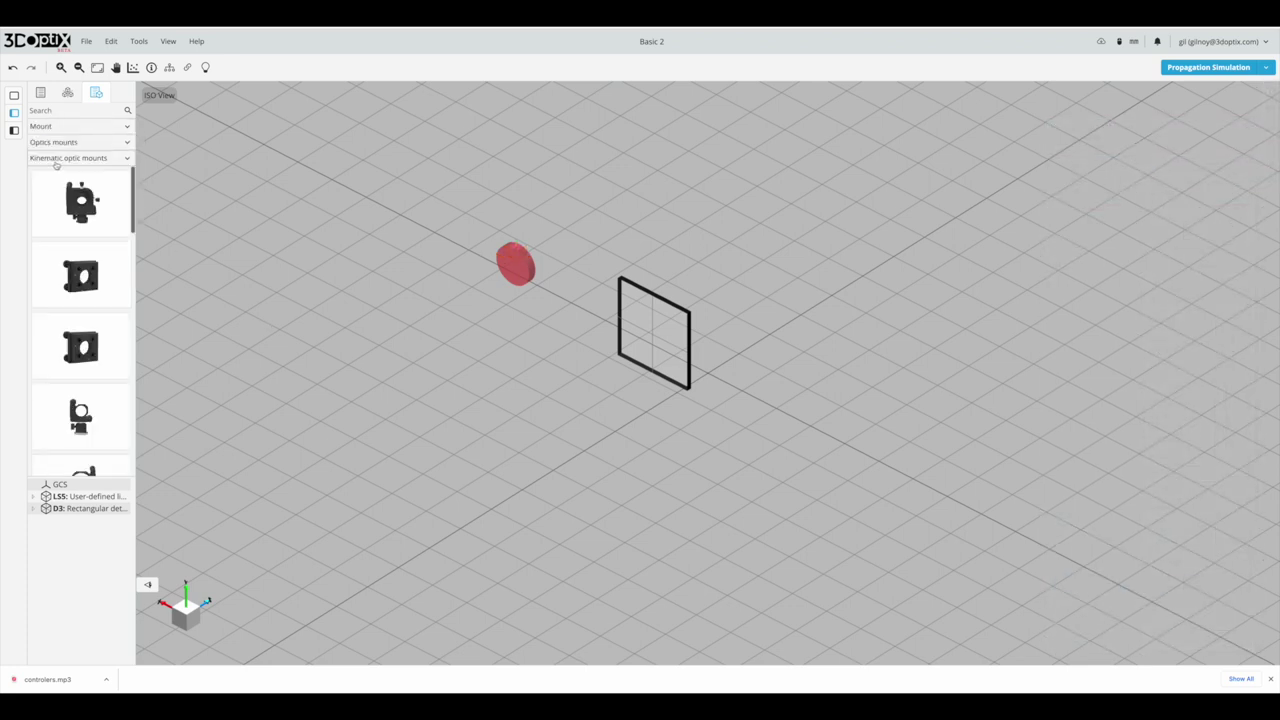
left_click_drag(97, 420, 796, 407)
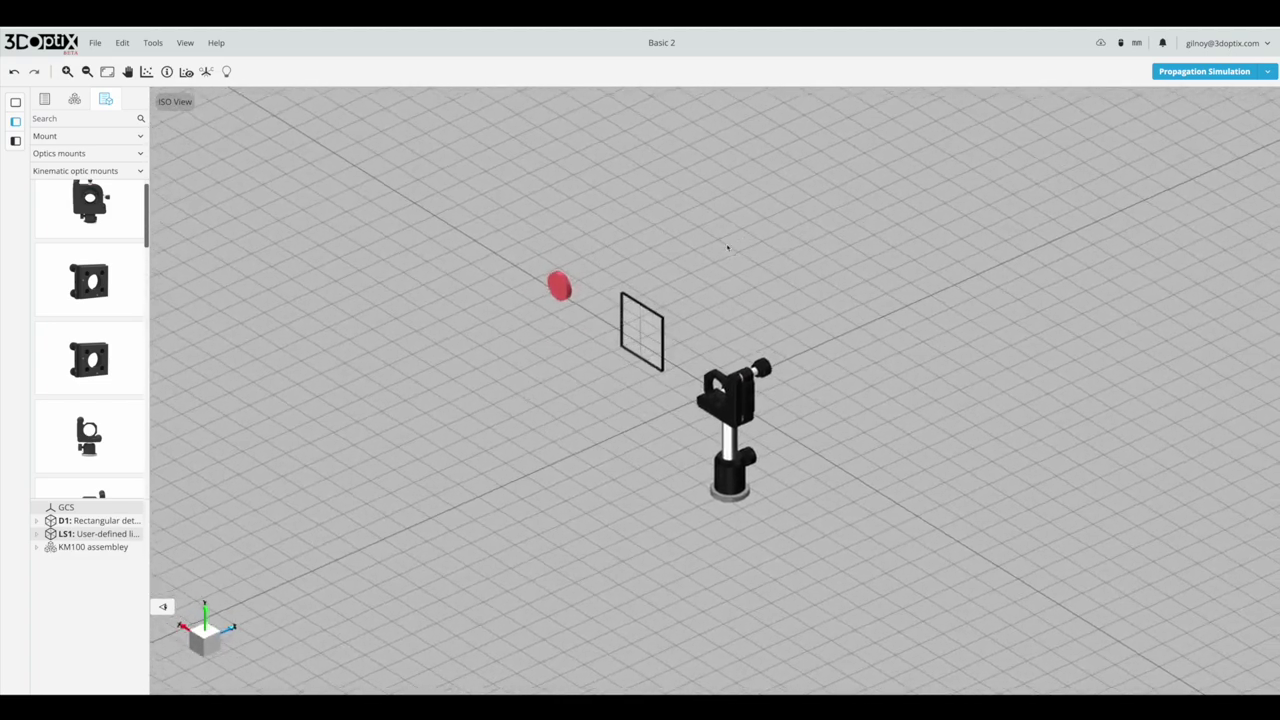
- Filter the optics catalogue to plano-convex lenses to add the 25.4 mm lens 11-720
right_click(428, 355)
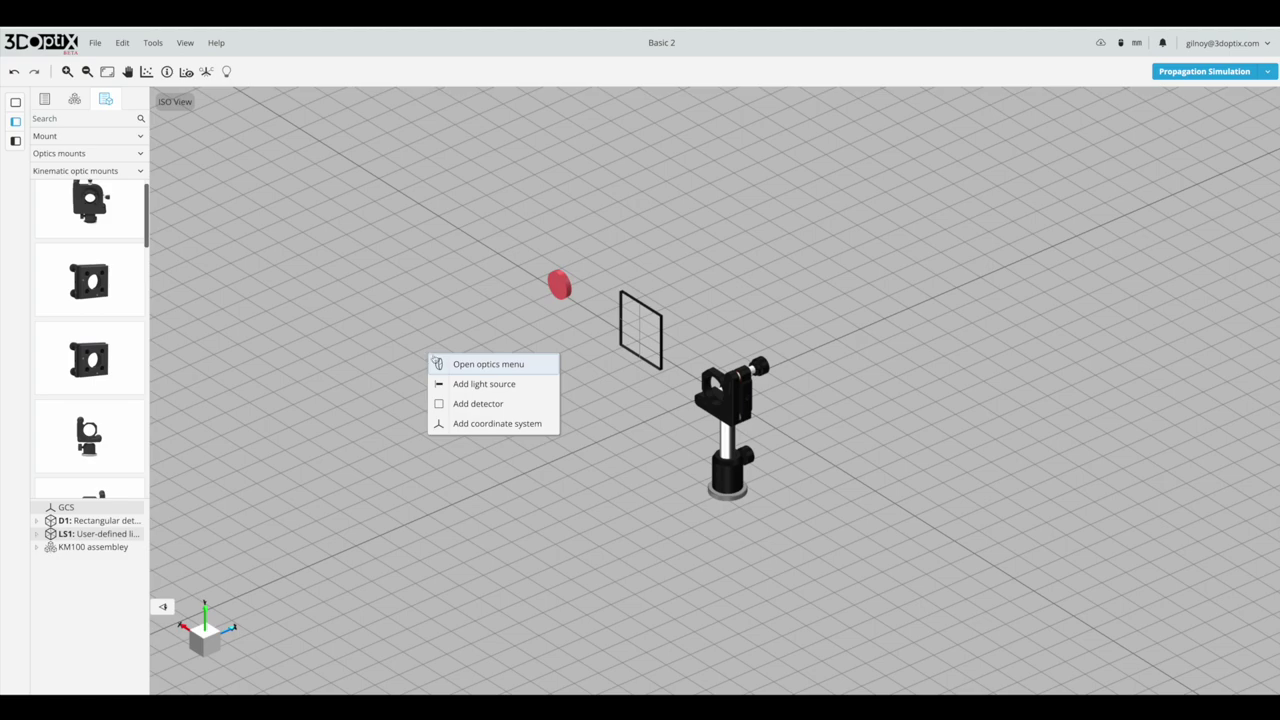
left_click(471, 366)
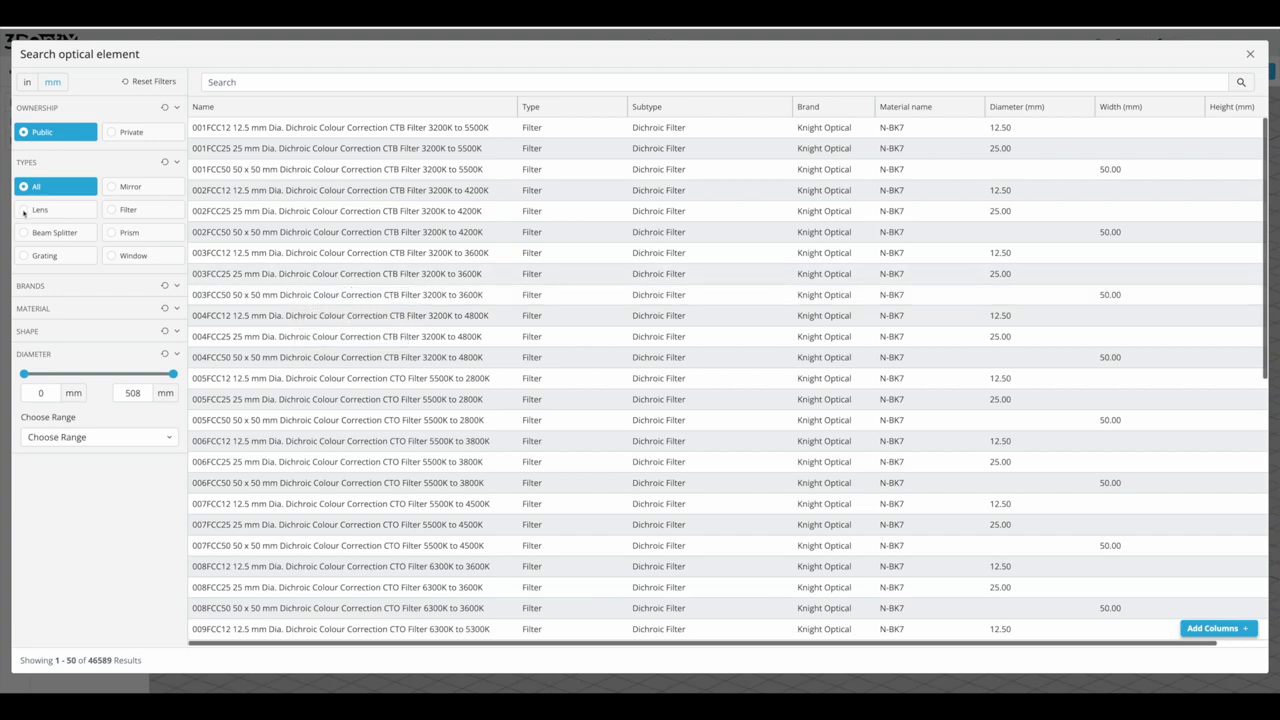
left_click(23, 210)
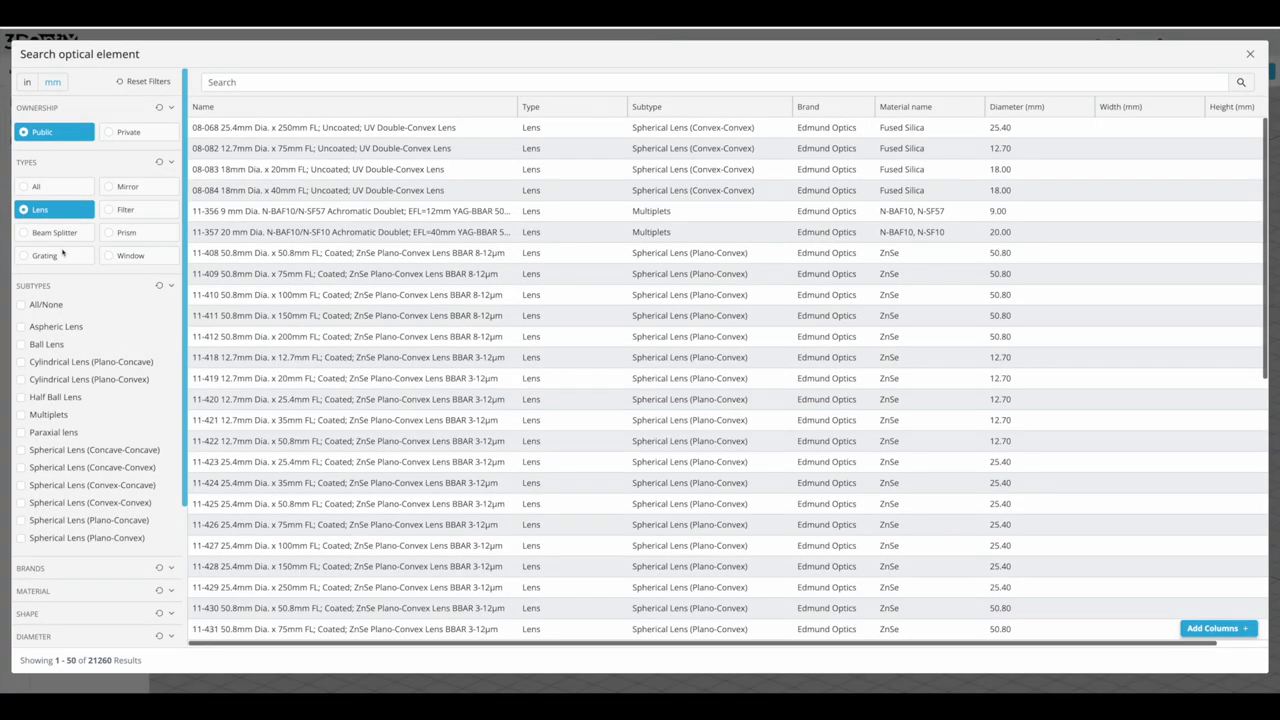
left_click(21, 538)
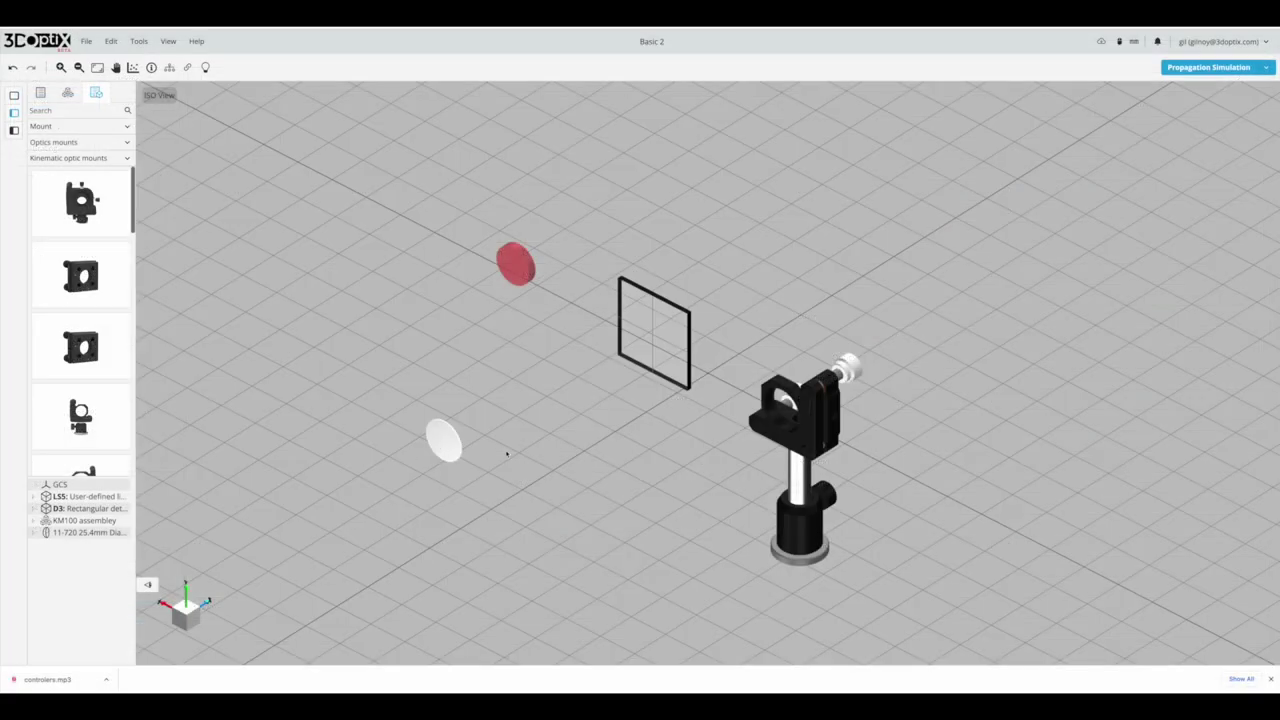
- Mount plano-convex lens 110-0229E in the KM100 through its Optics Settings search
left_click(803, 438)
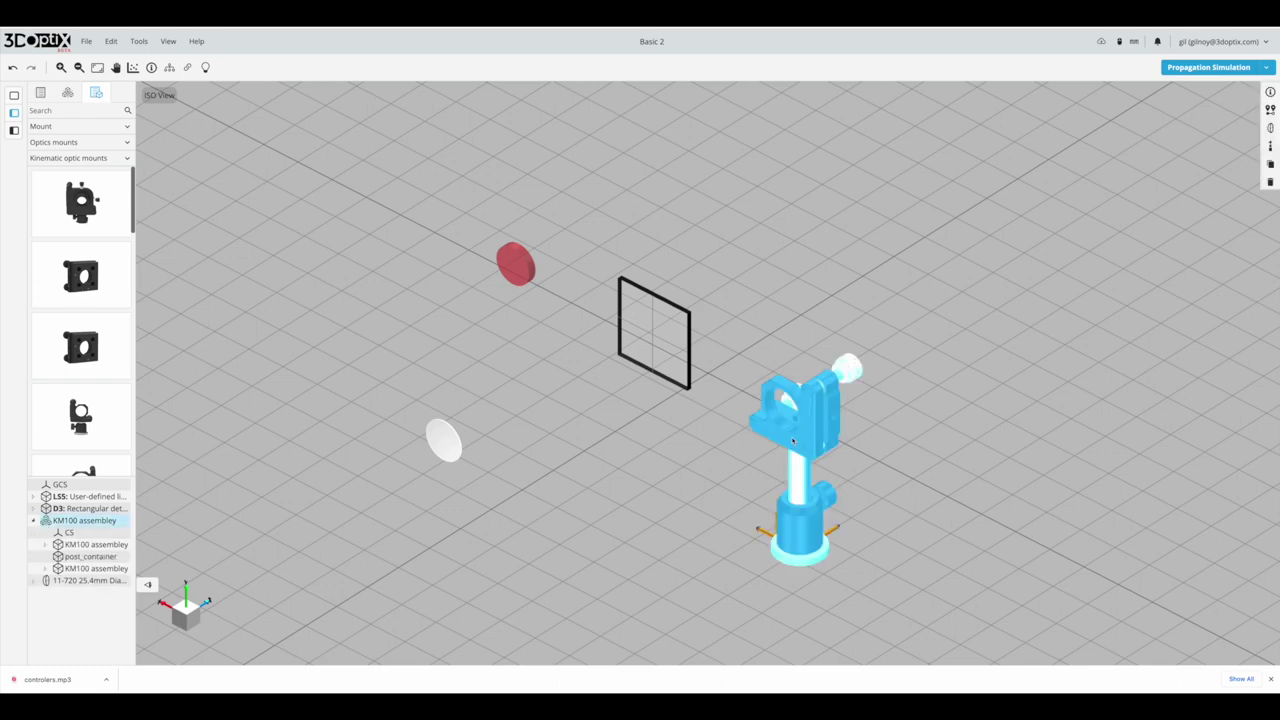
left_click(1270, 128)
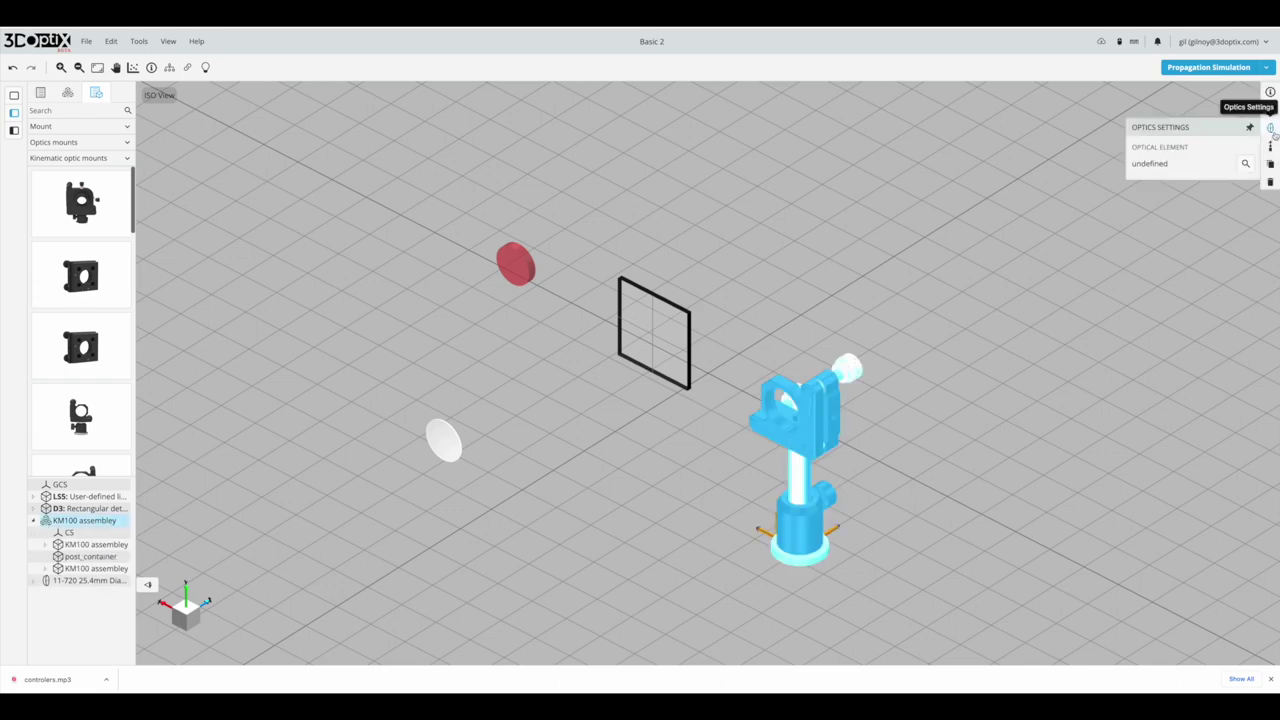
left_click(1244, 165)
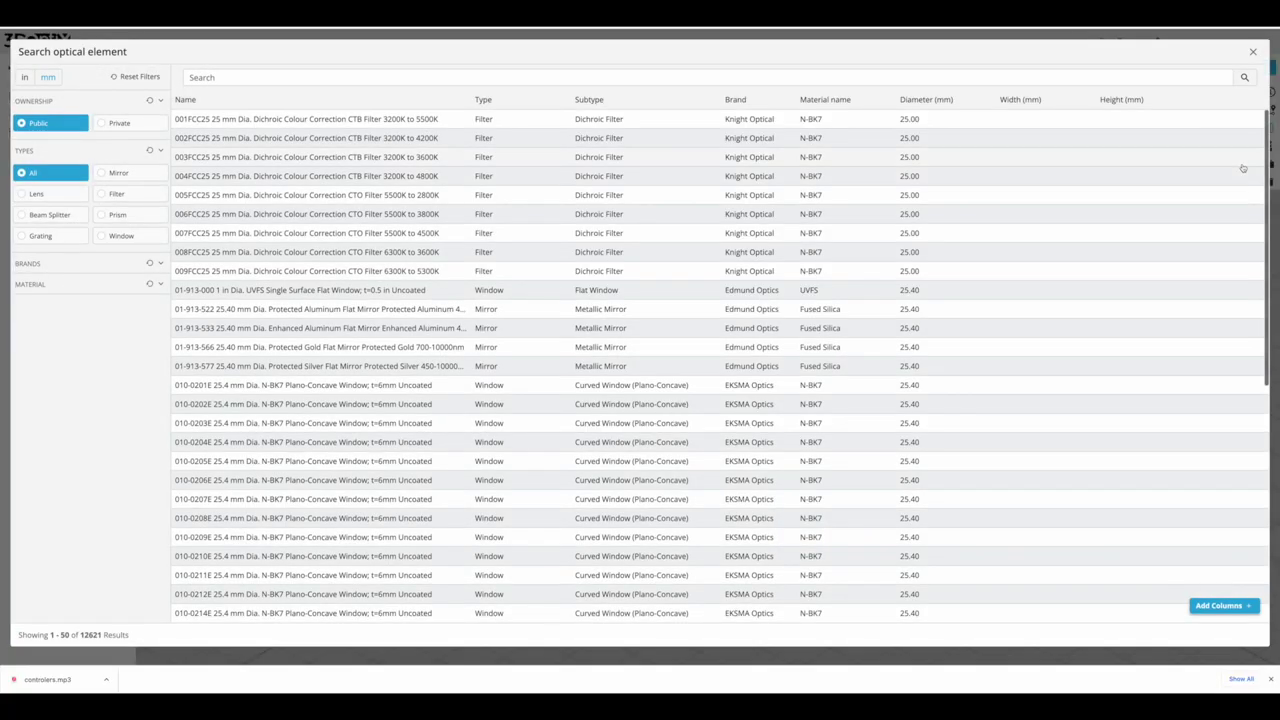
left_click(37, 194)
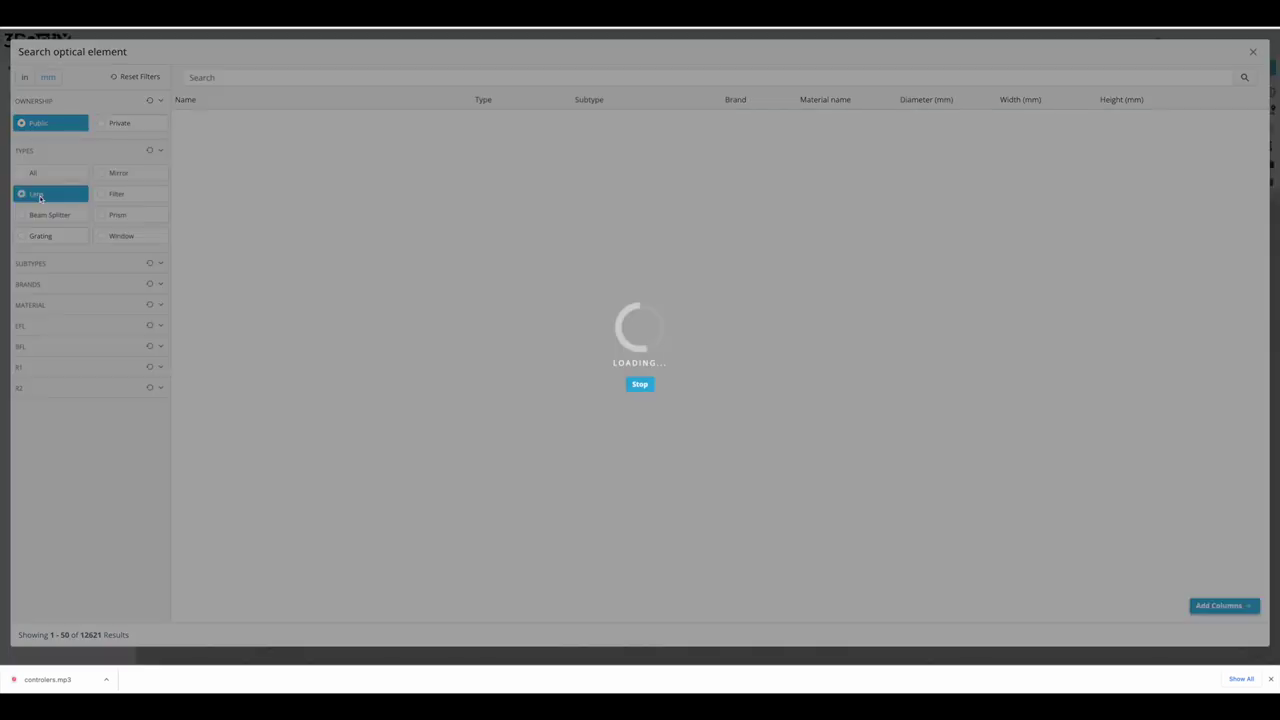
left_click(30, 263)
left_click(19, 492)
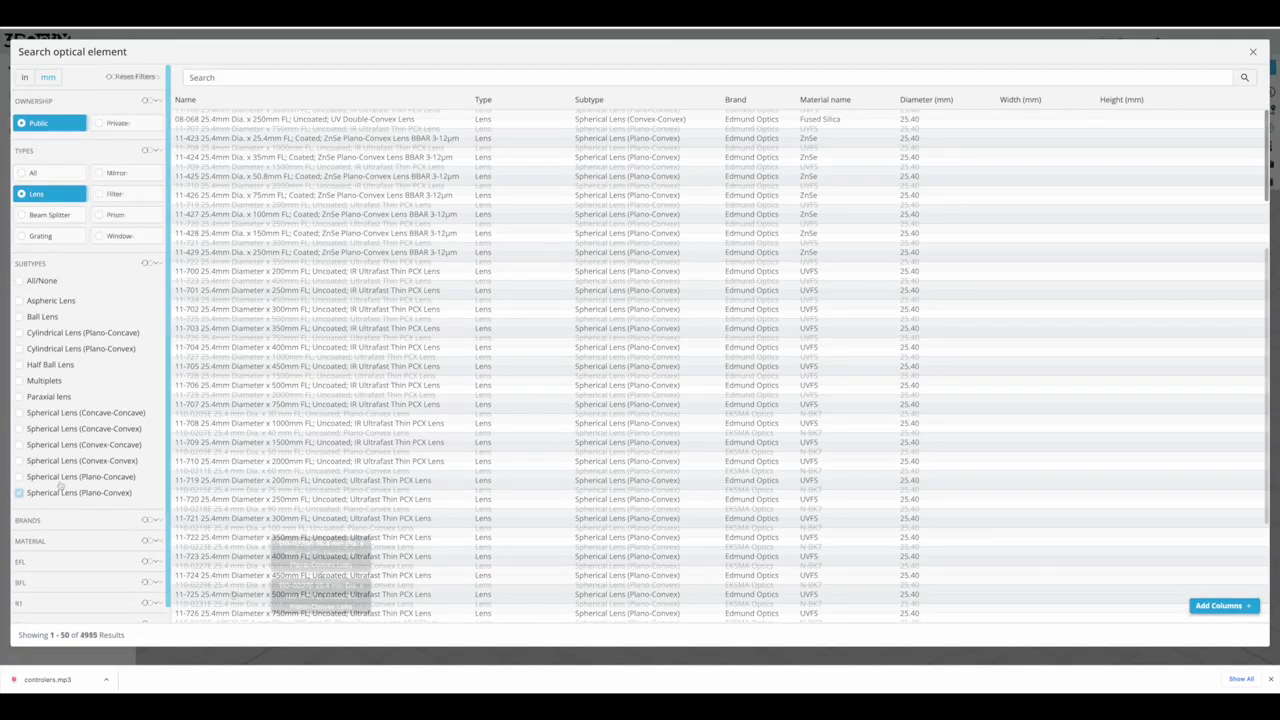
scroll(231, 590, "down", 3)
left_click(230, 588)
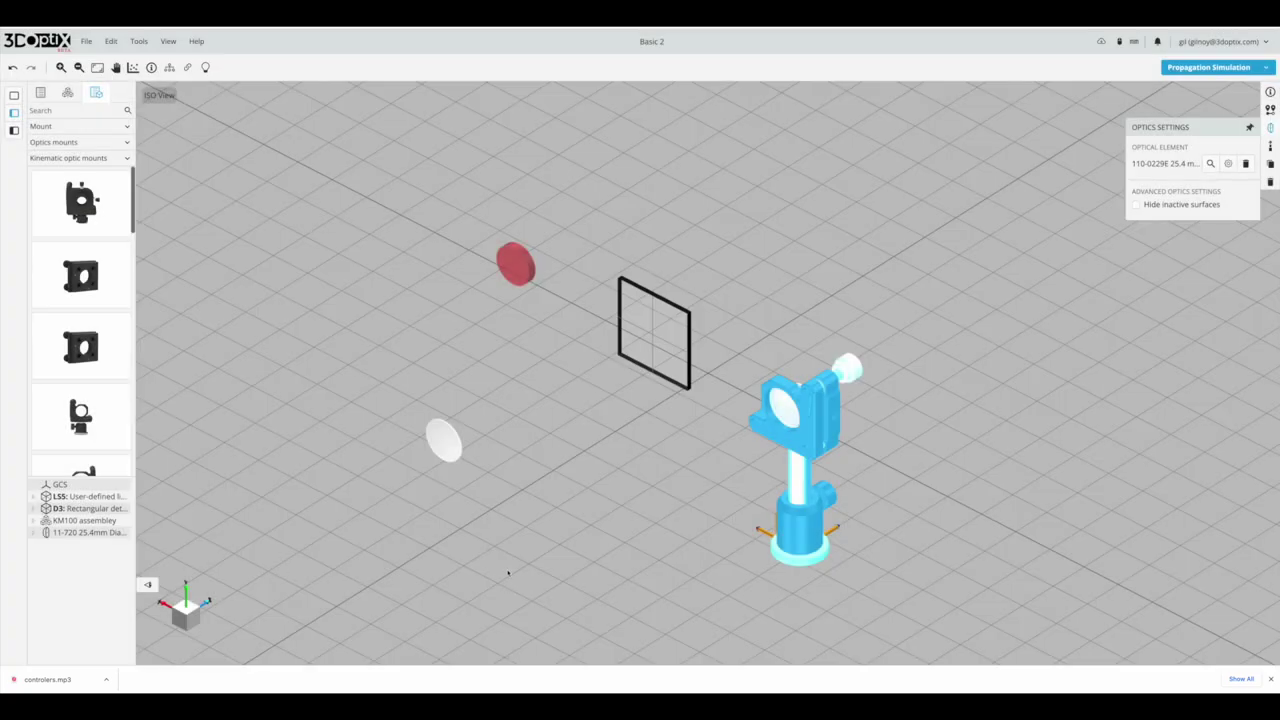
- Start Change LCS on the customized lens, orbit around it, then cancel with Esc
left_click_drag(508, 572, 572, 570)
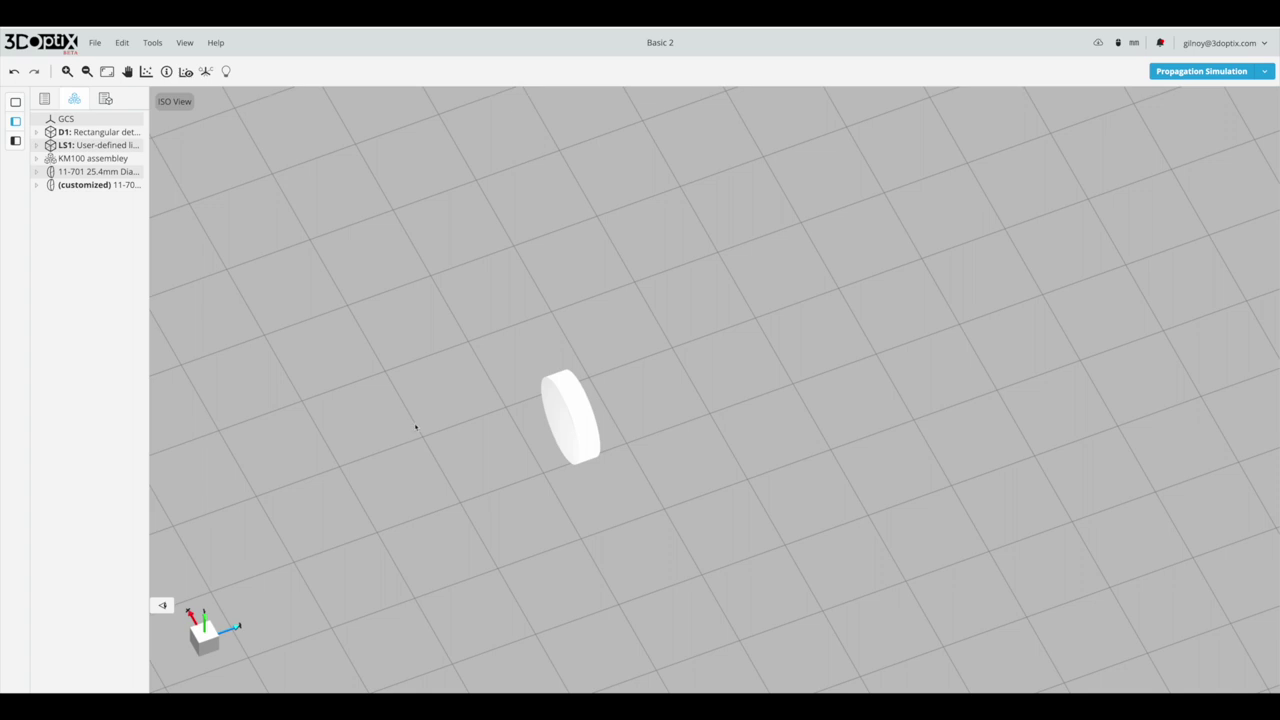
mouse_move(416, 427)
left_mouse_down()
mouse_move(486, 428)
mouse_move(417, 424)
left_mouse_up()
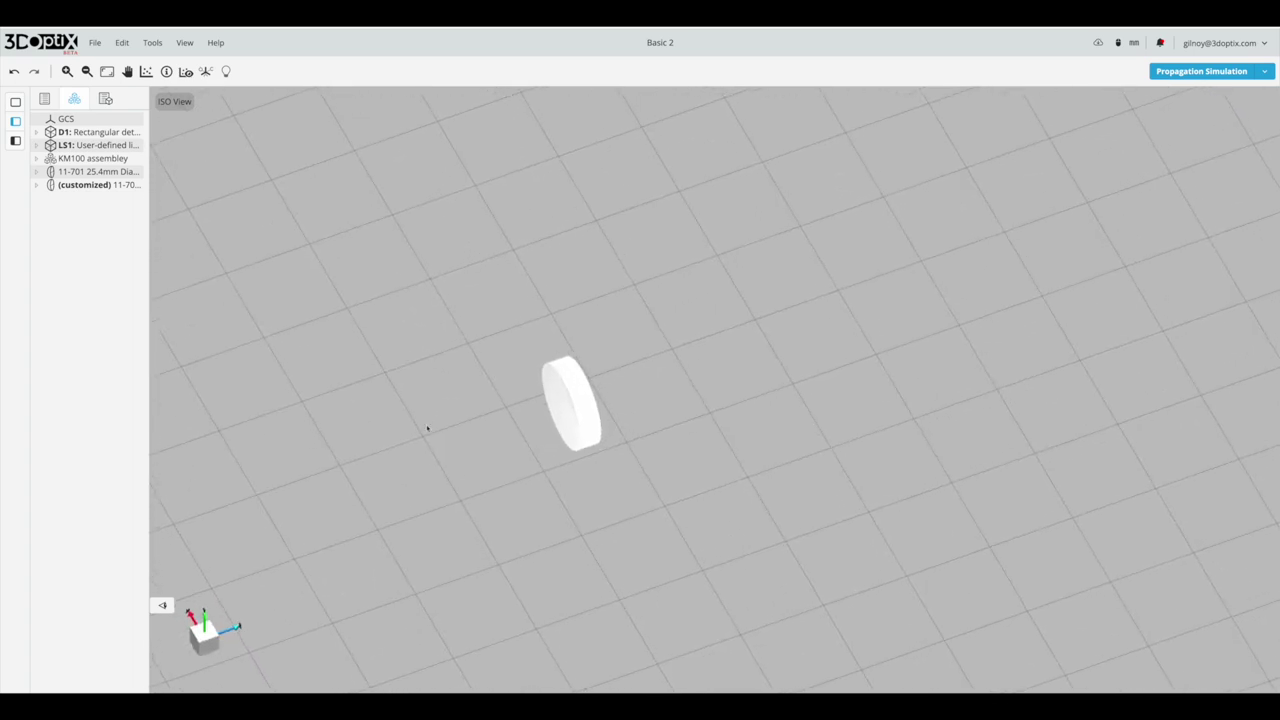
left_click(580, 411)
right_click(579, 409)
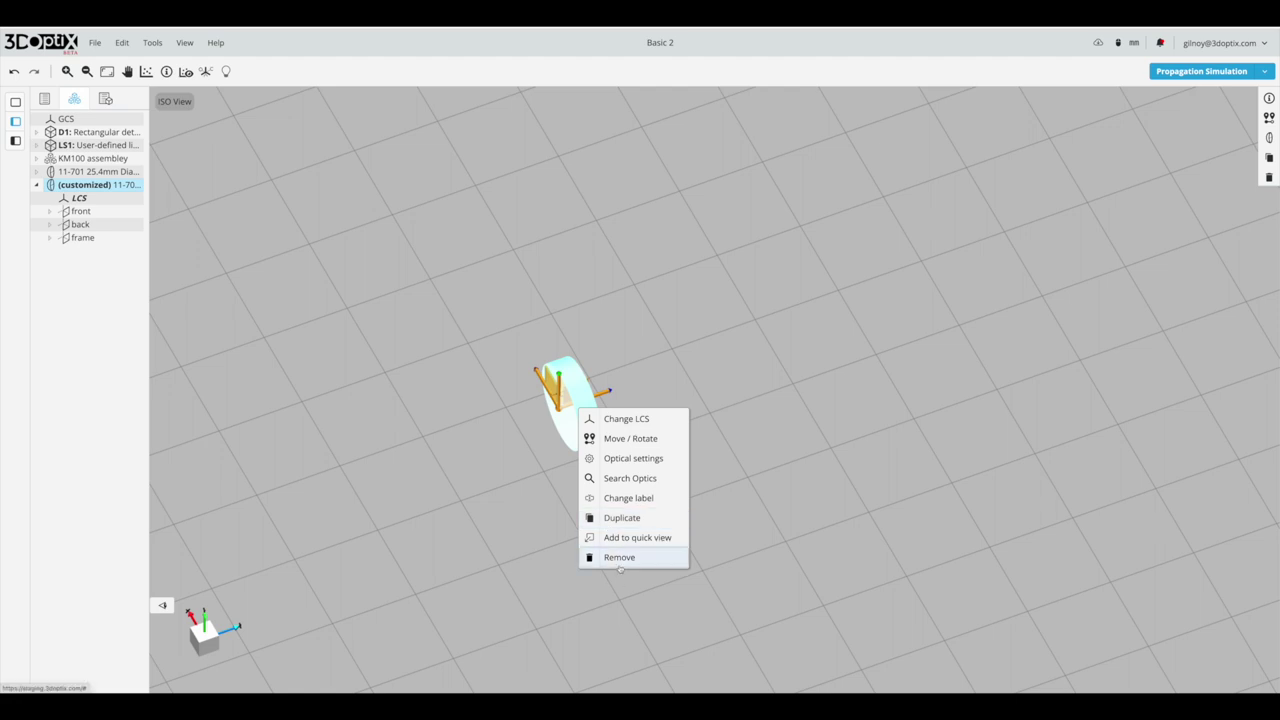
left_click(615, 422)
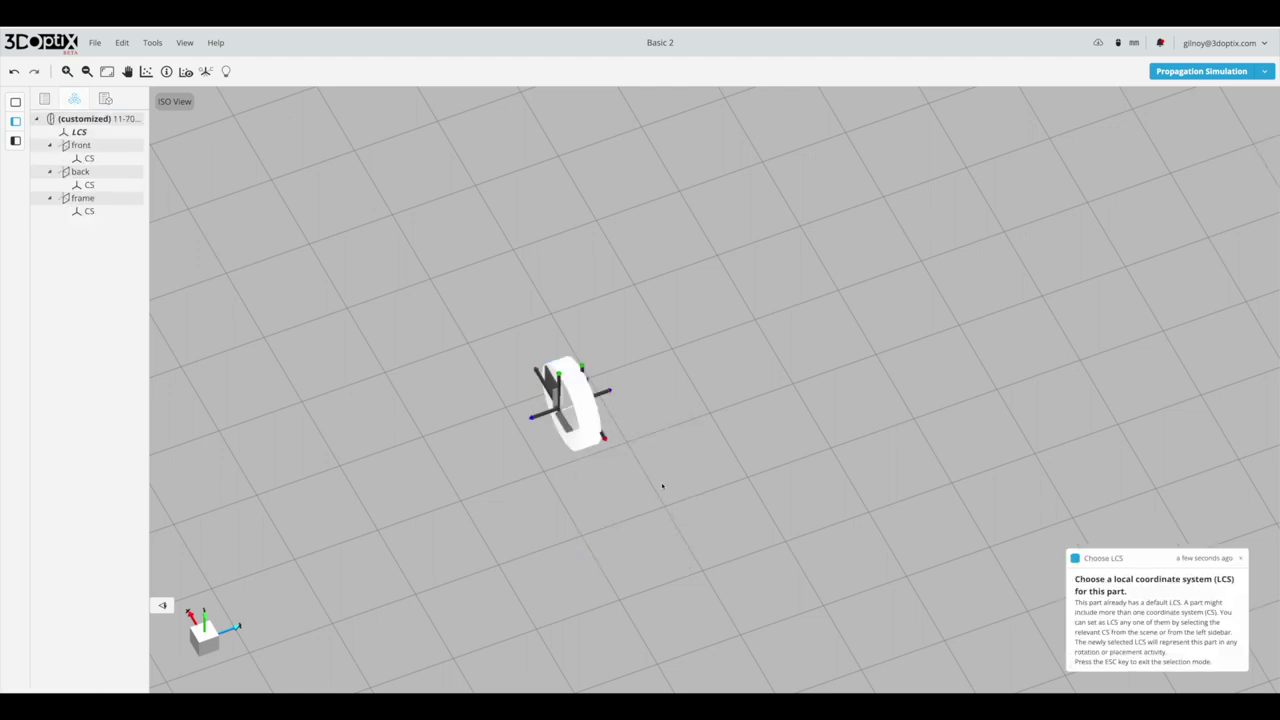
left_click_drag(638, 473, 534, 477)
key("Escape")
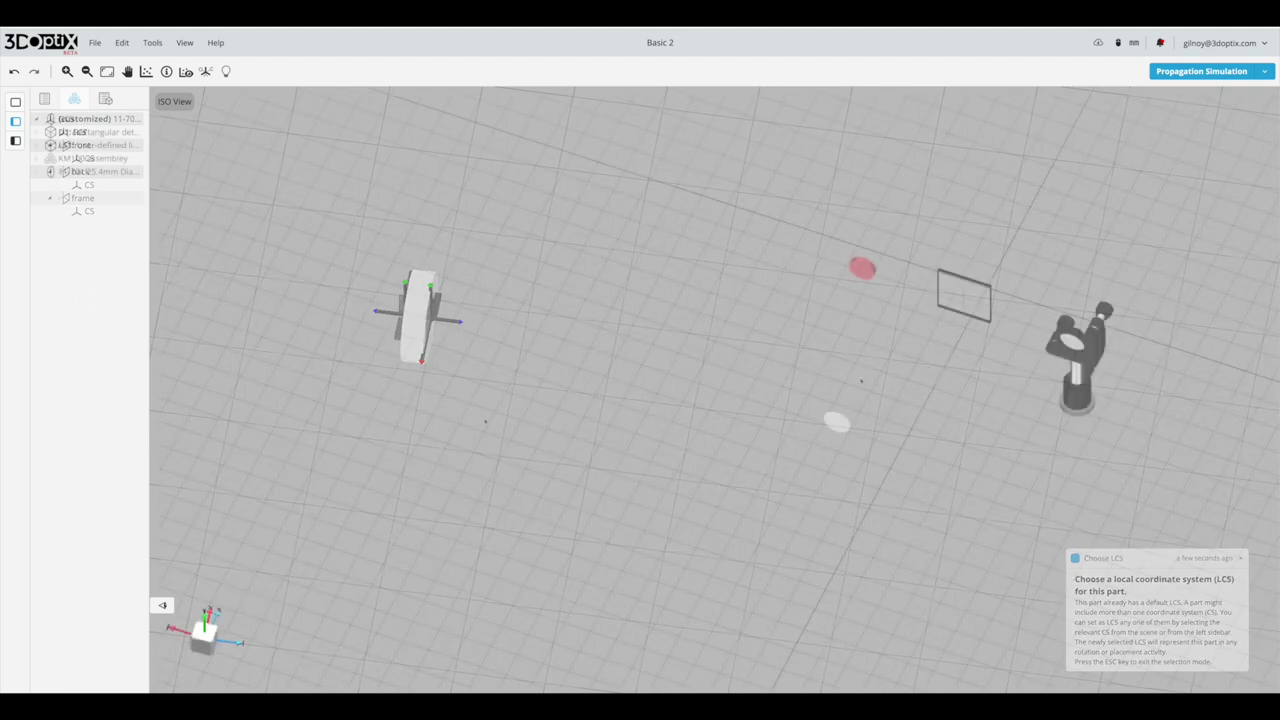
- Set light source LS1's Z position to 0 in the Move/Rotate values
left_click(856, 267)
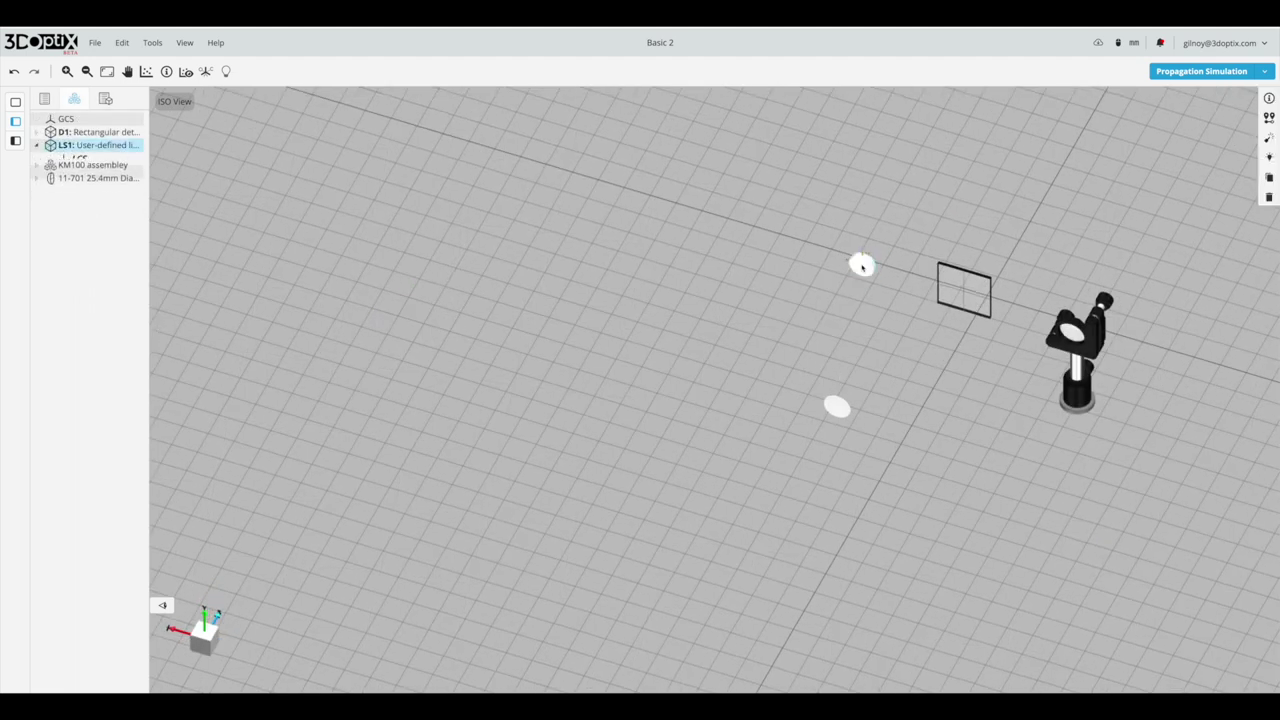
left_click(1269, 117)
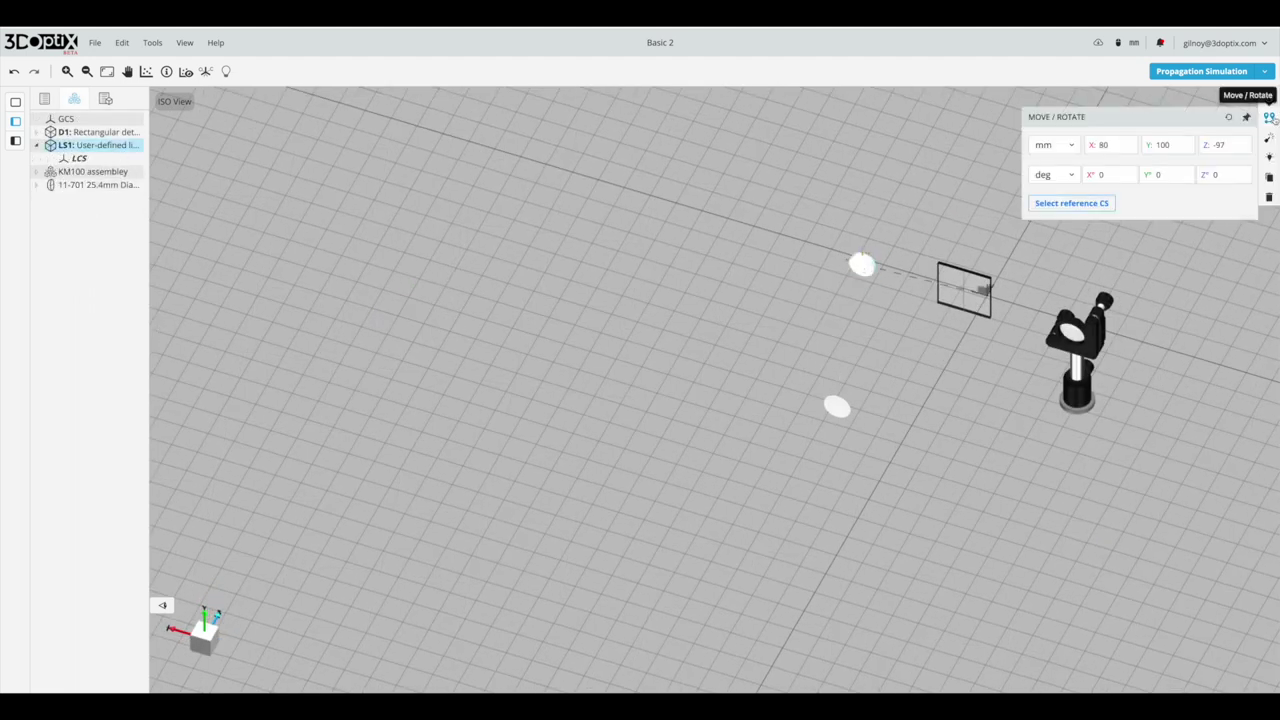
left_click(1122, 174)
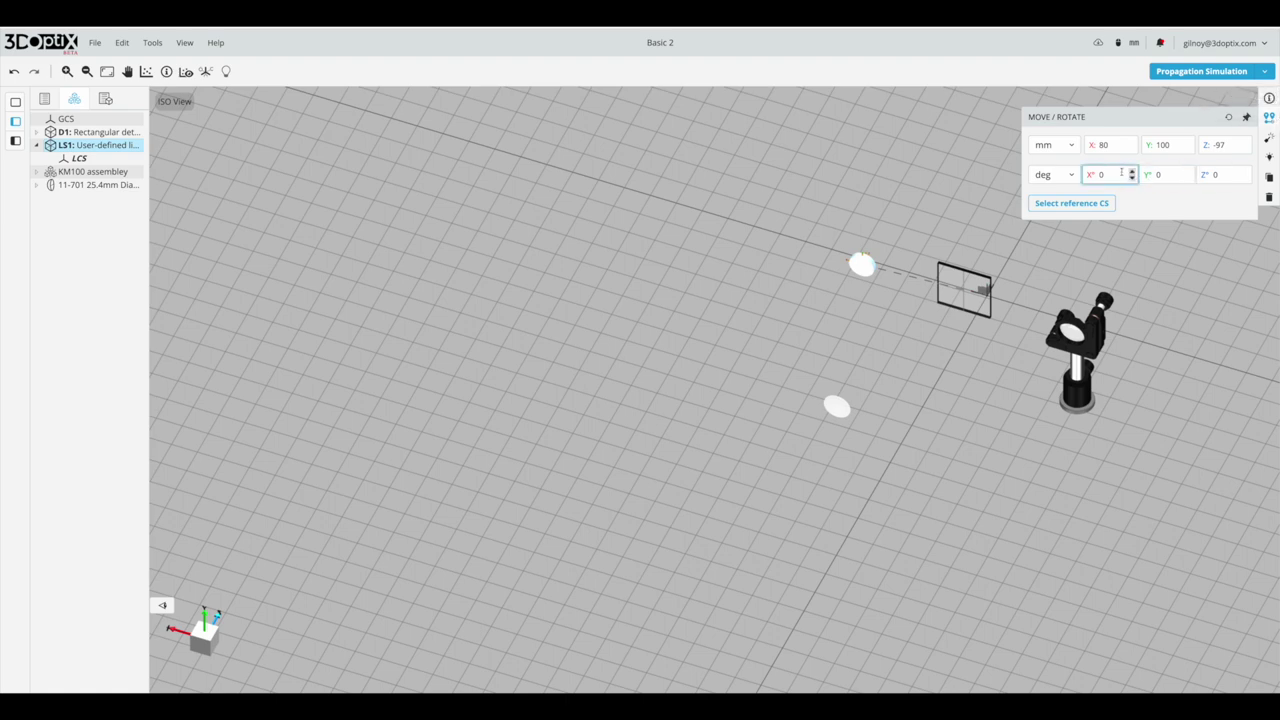
key("Tab")
key("Tab")
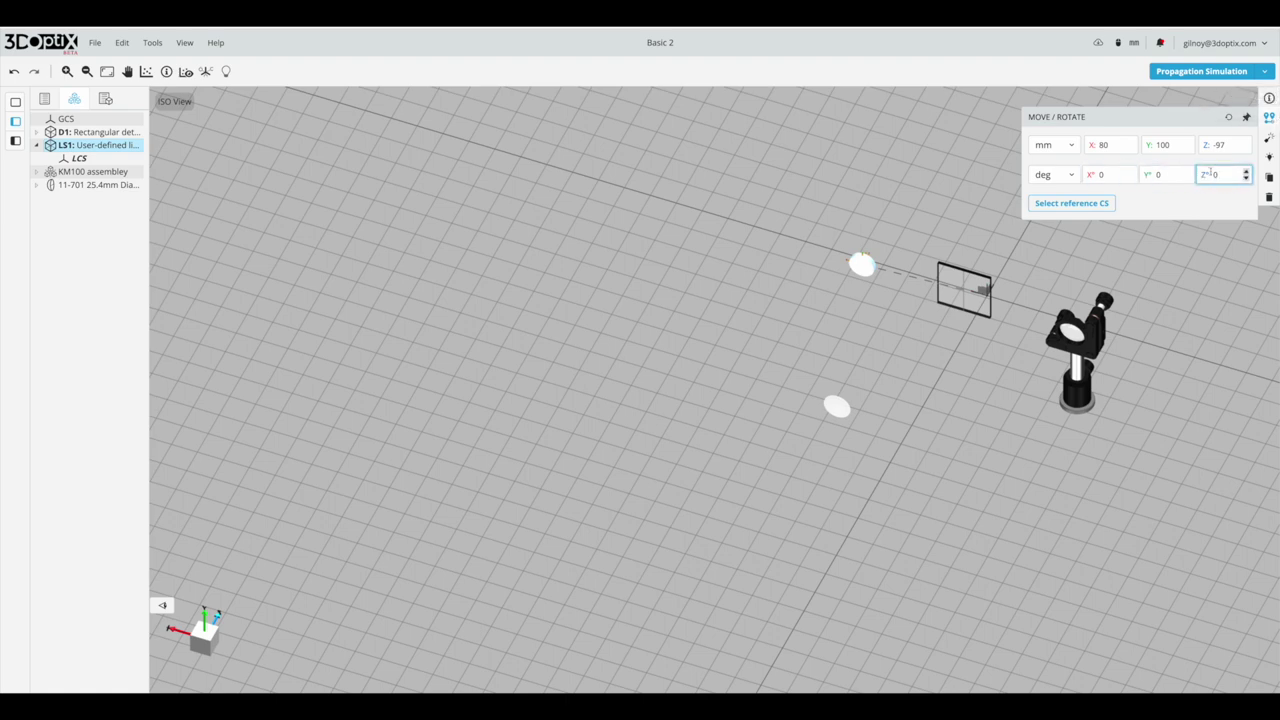
left_click_drag(1122, 145, 1083, 149)
key("Tab")
key("Tab")
type("0")
key("Return")
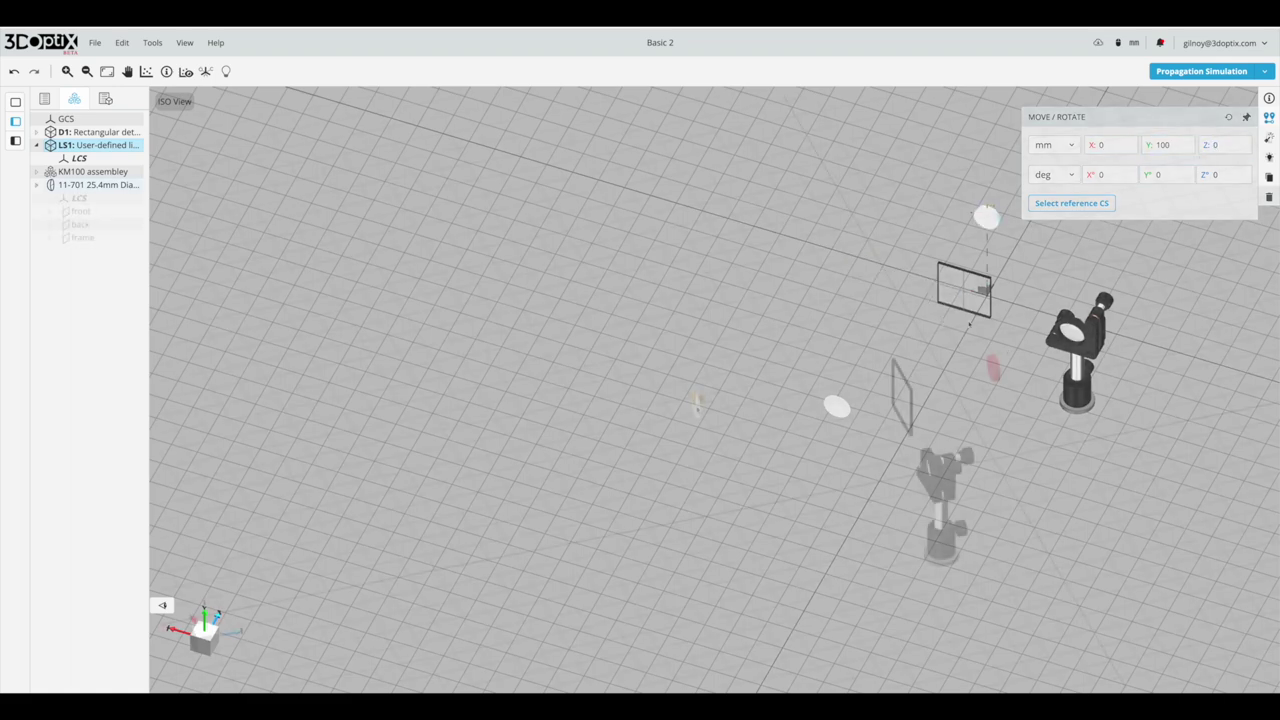
- Position the lens relative to the reference with zero X/Z offsets, then run propagation simulation
left_click(1069, 203)
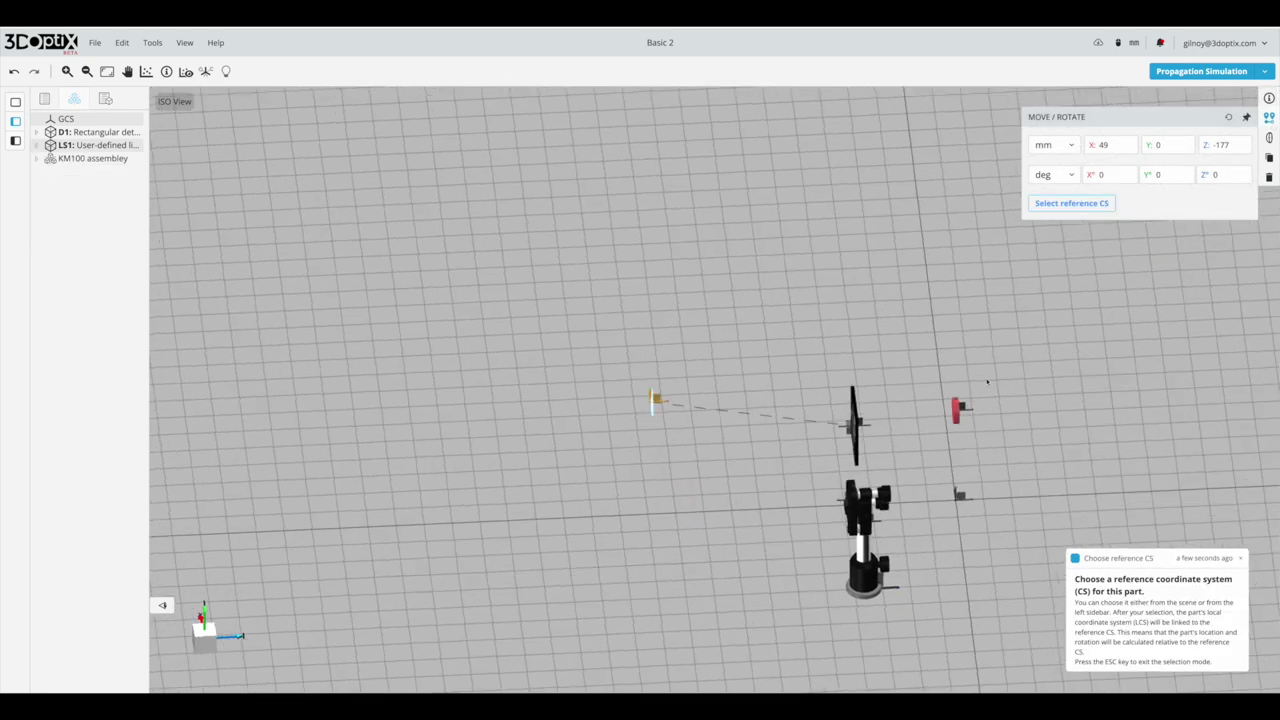
left_click(831, 380)
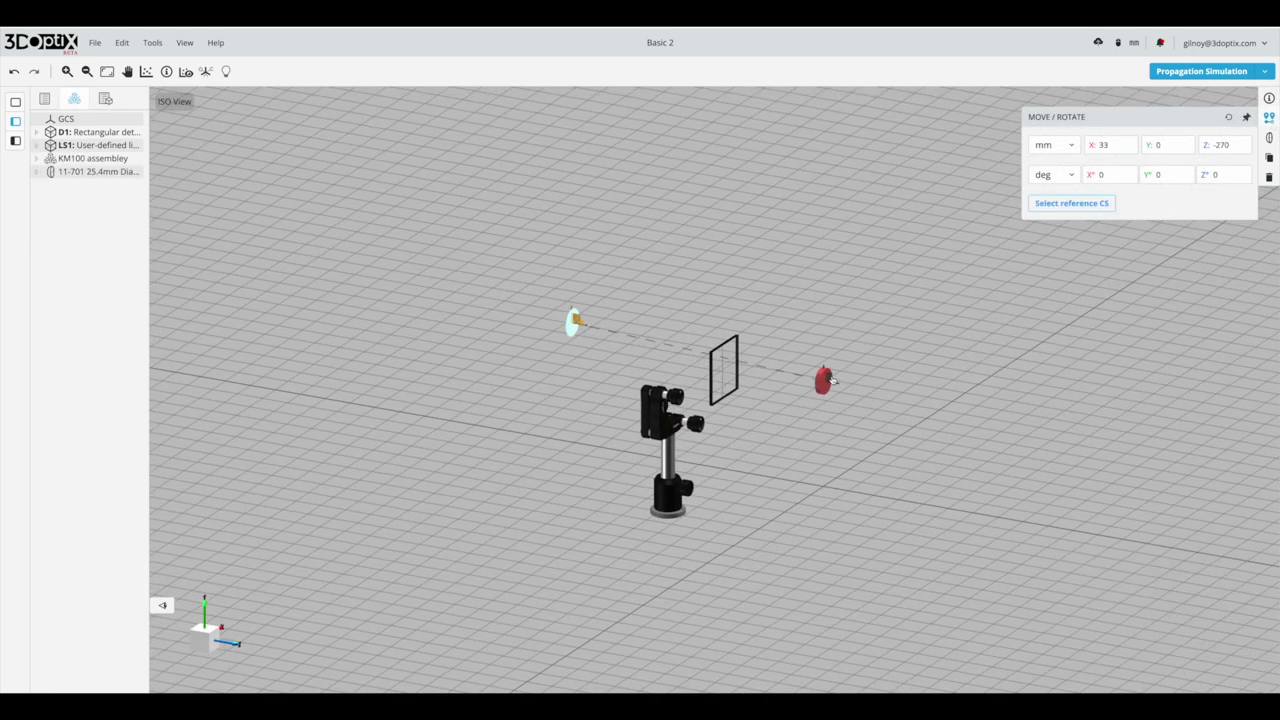
left_click(1231, 119)
left_click_drag(960, 390, 1204, 418)
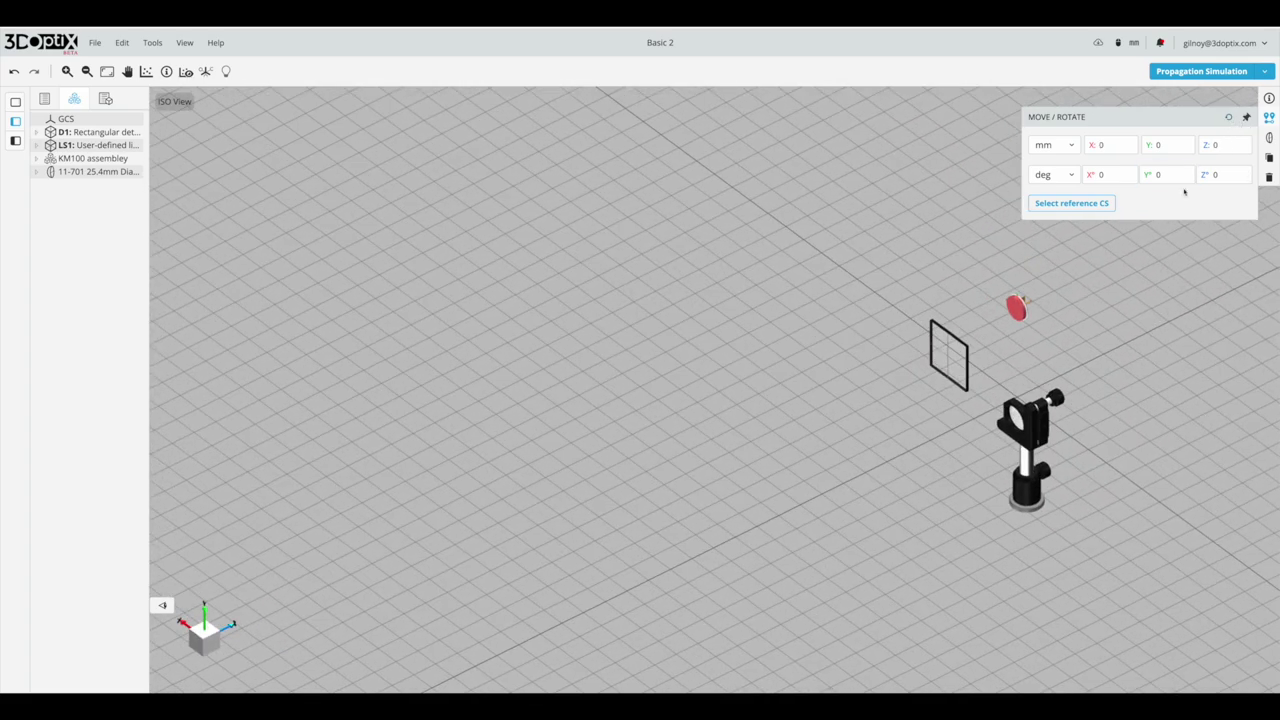
left_click(1210, 145)
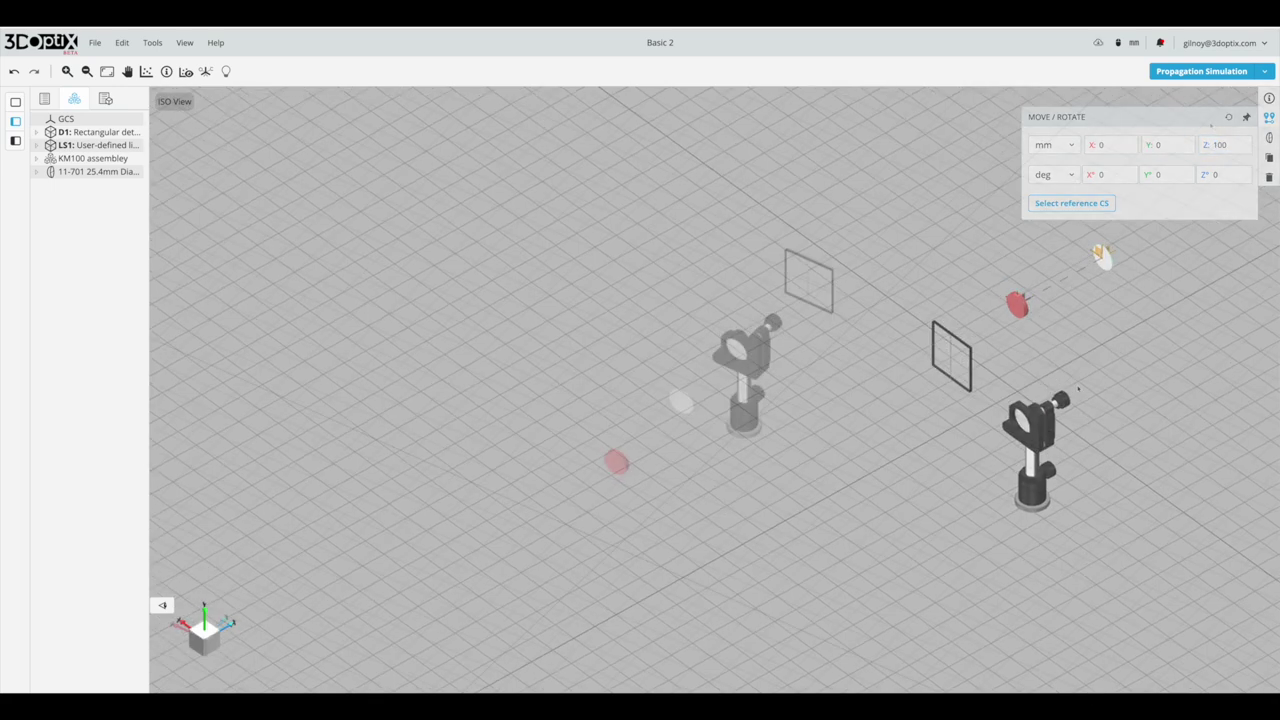
left_click(1203, 72)
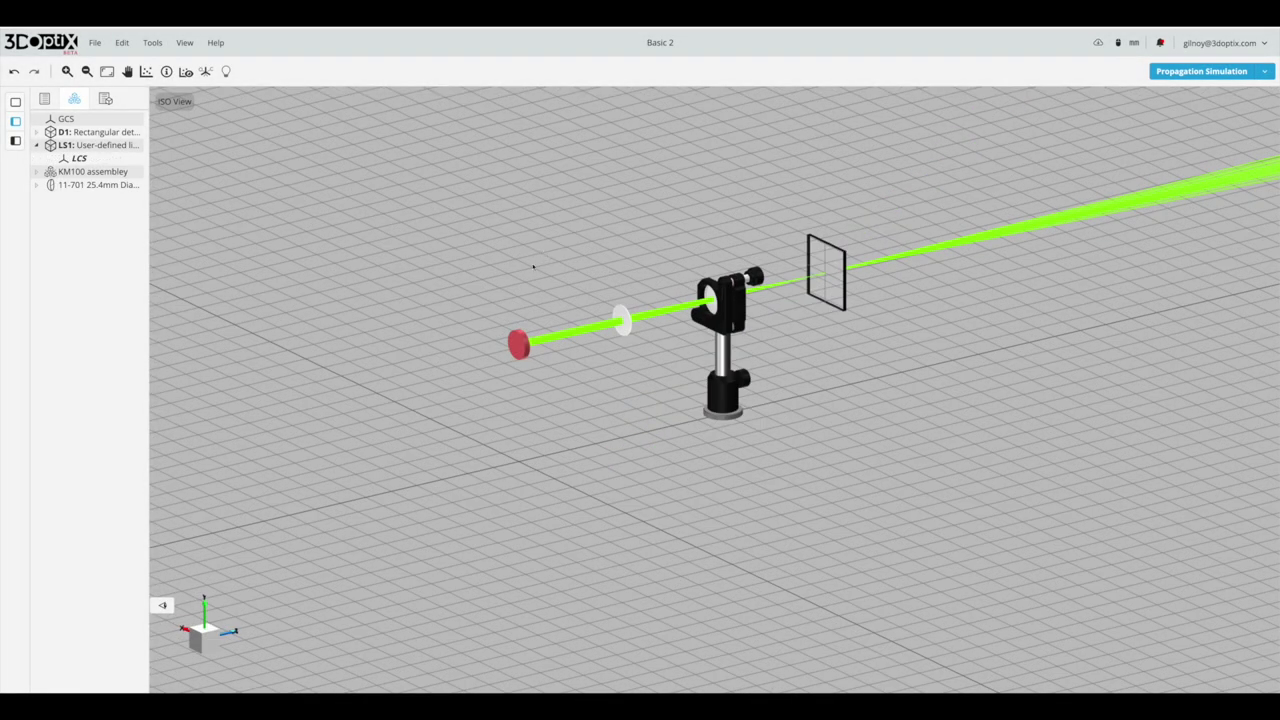
- Edit the source's 3D-layout ray count to 2, then open the detector's analysis settings
left_click(516, 346)
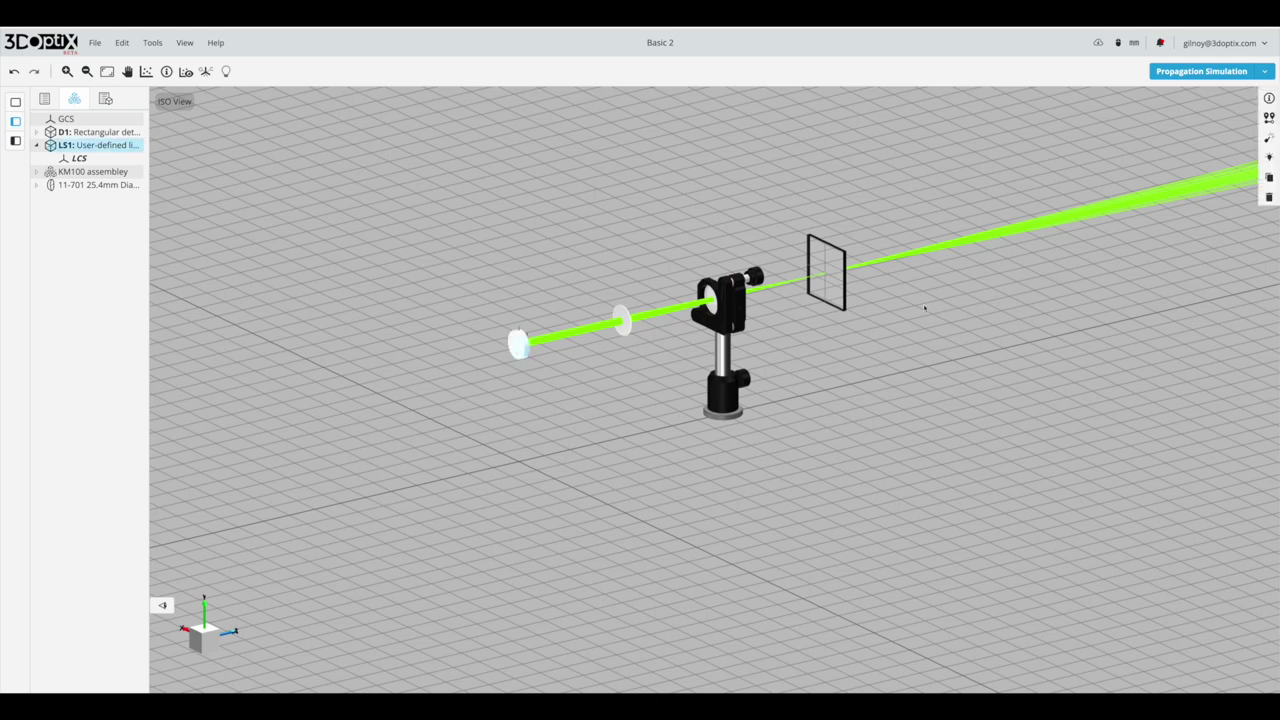
left_click(1270, 140)
left_click(1048, 300)
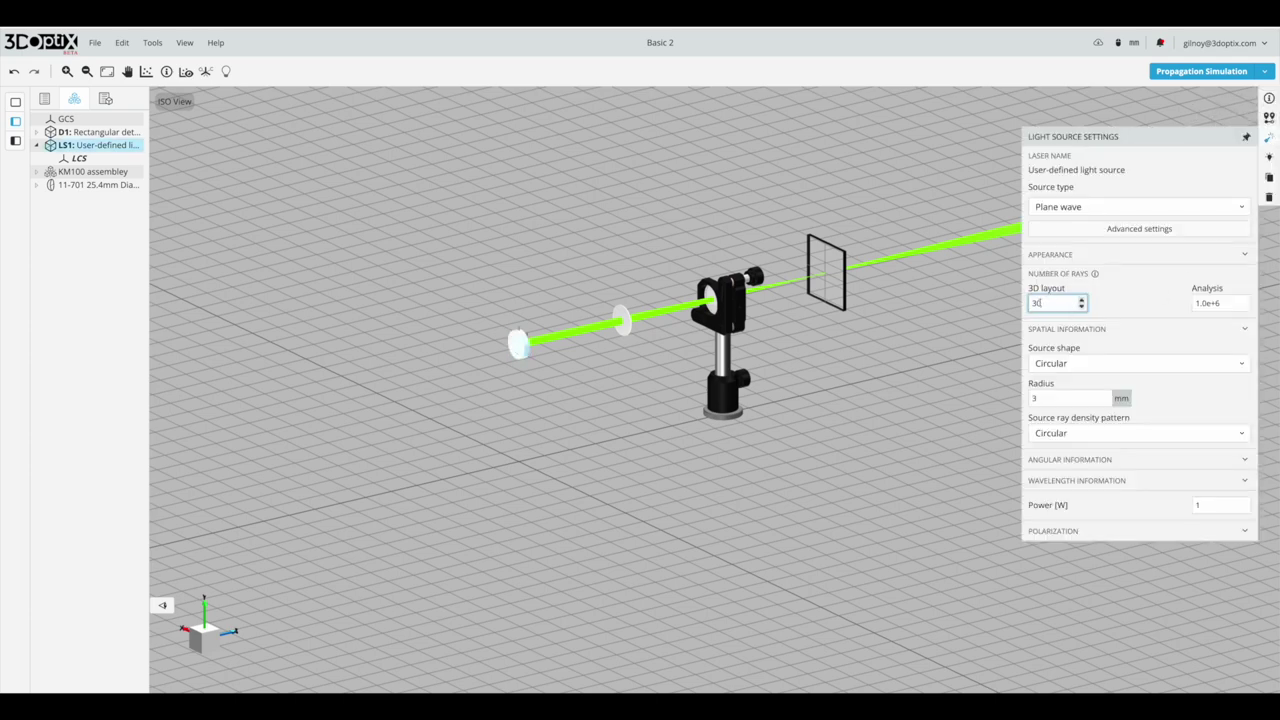
left_click_drag(1040, 302, 1028, 305)
type("200")
left_click(910, 345)
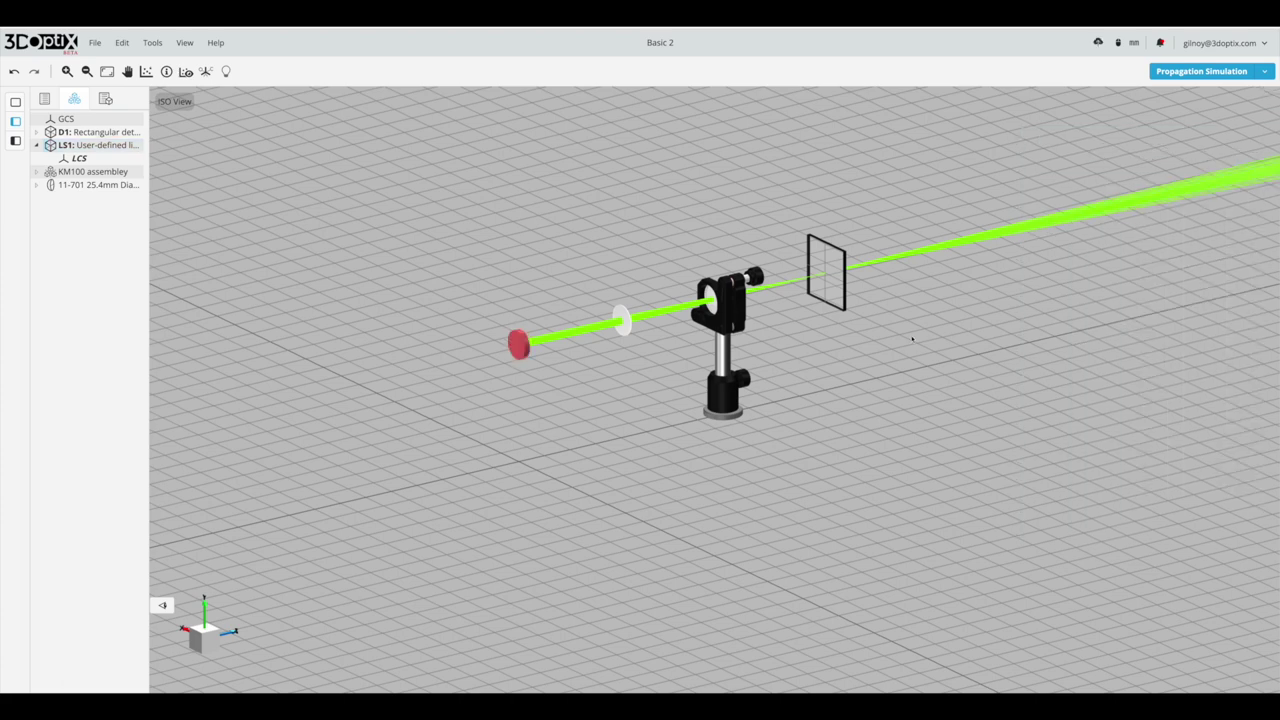
double_click(826, 275)
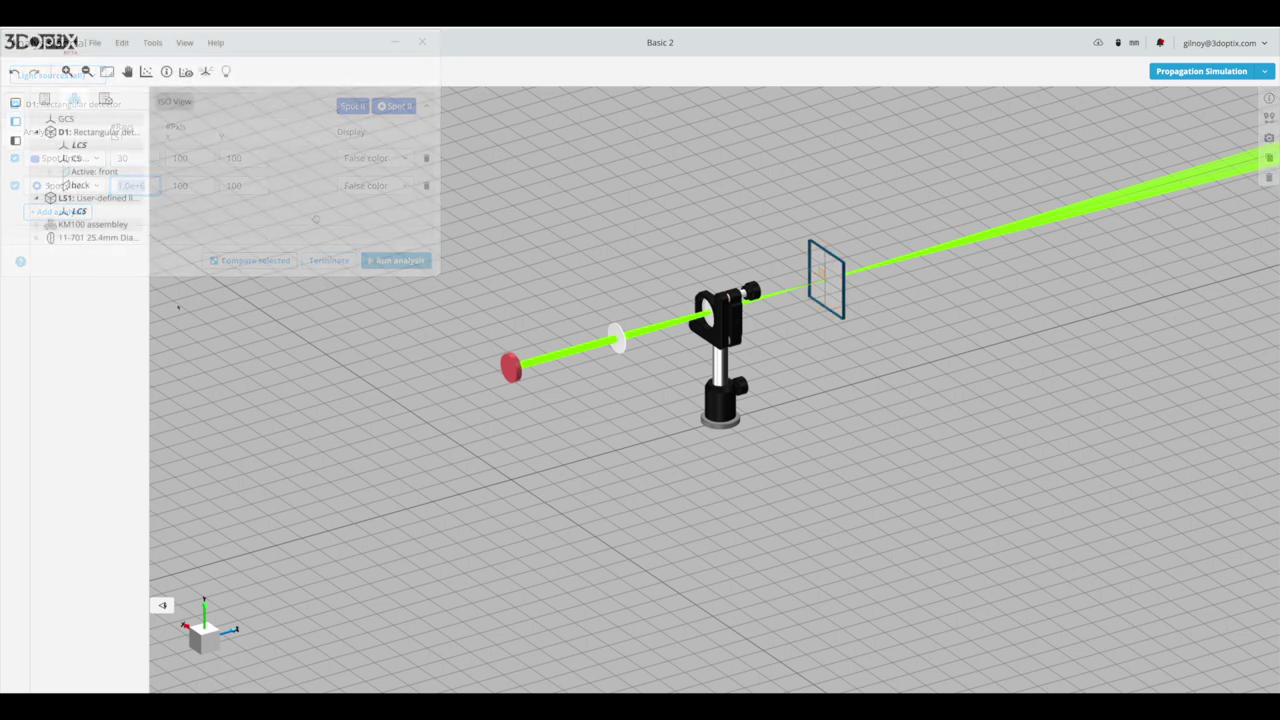
- Add the 11-701 lens front surface as a detecting surface
left_click(618, 335)
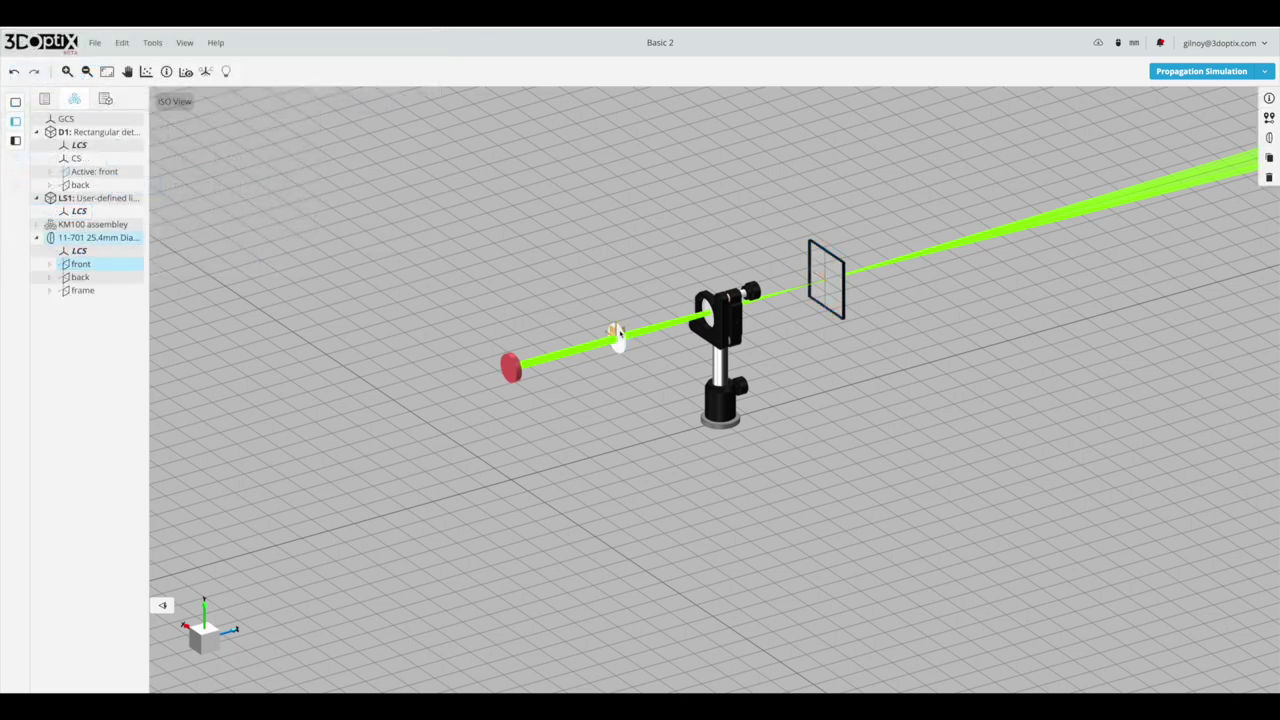
right_click(81, 264)
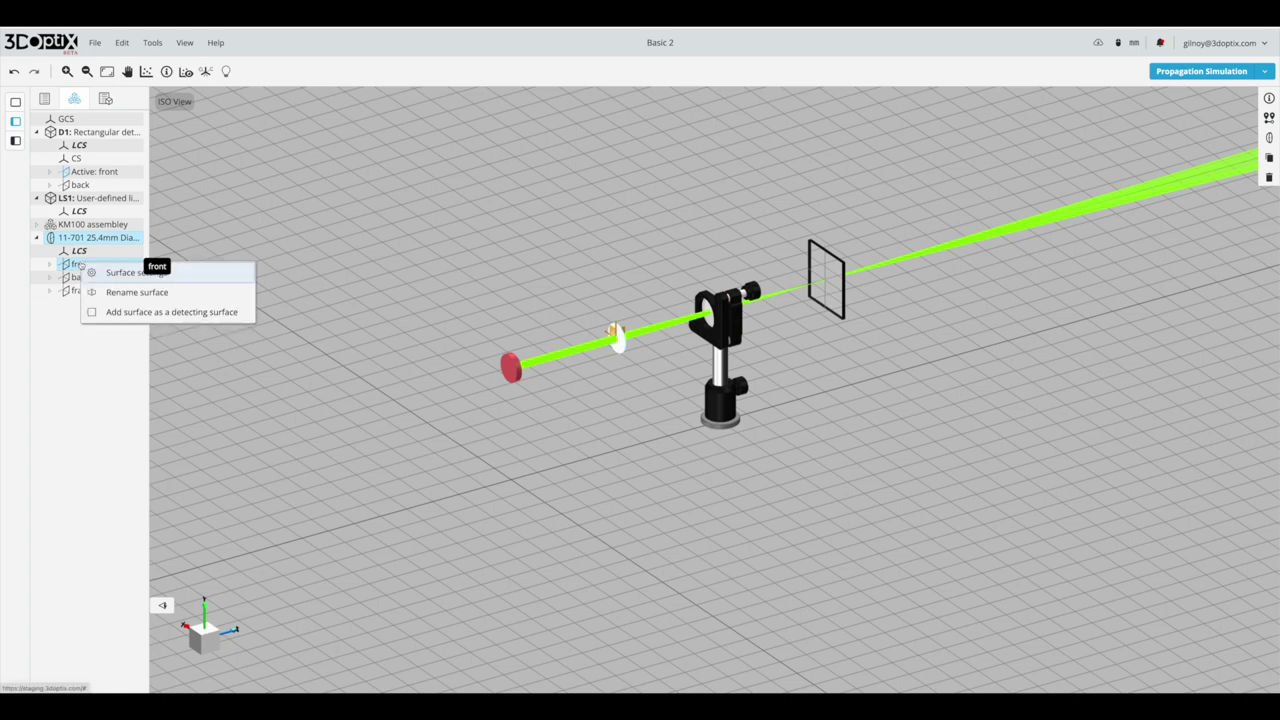
left_click(134, 314)
left_click(175, 321)
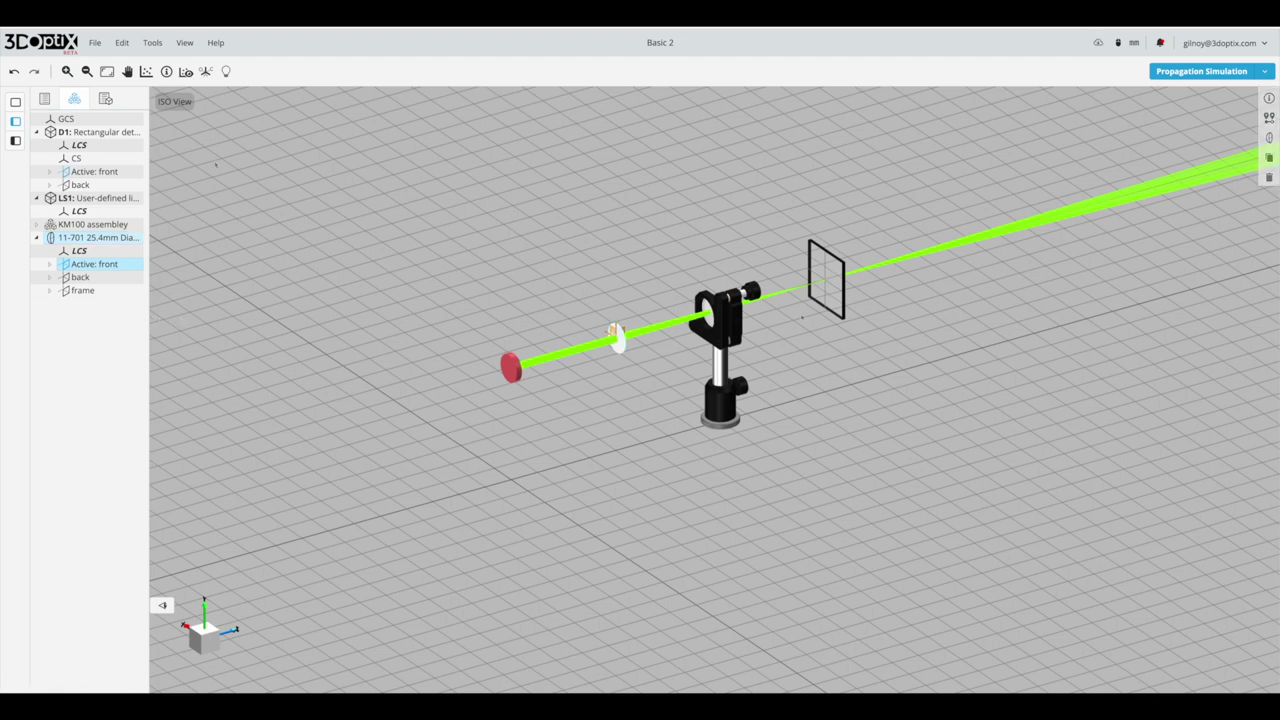
- Add a second D1 analysis as an advanced incoherent spot with 300×300 pixels
left_click(840, 290)
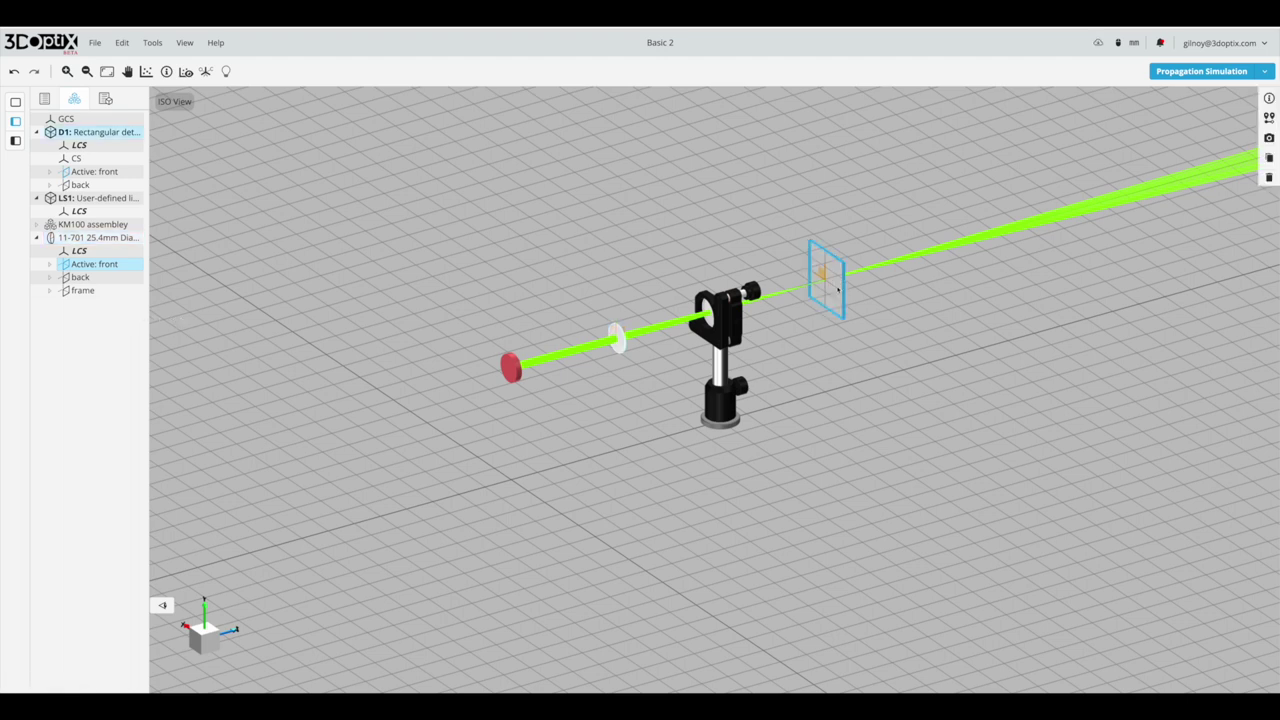
left_click(146, 71)
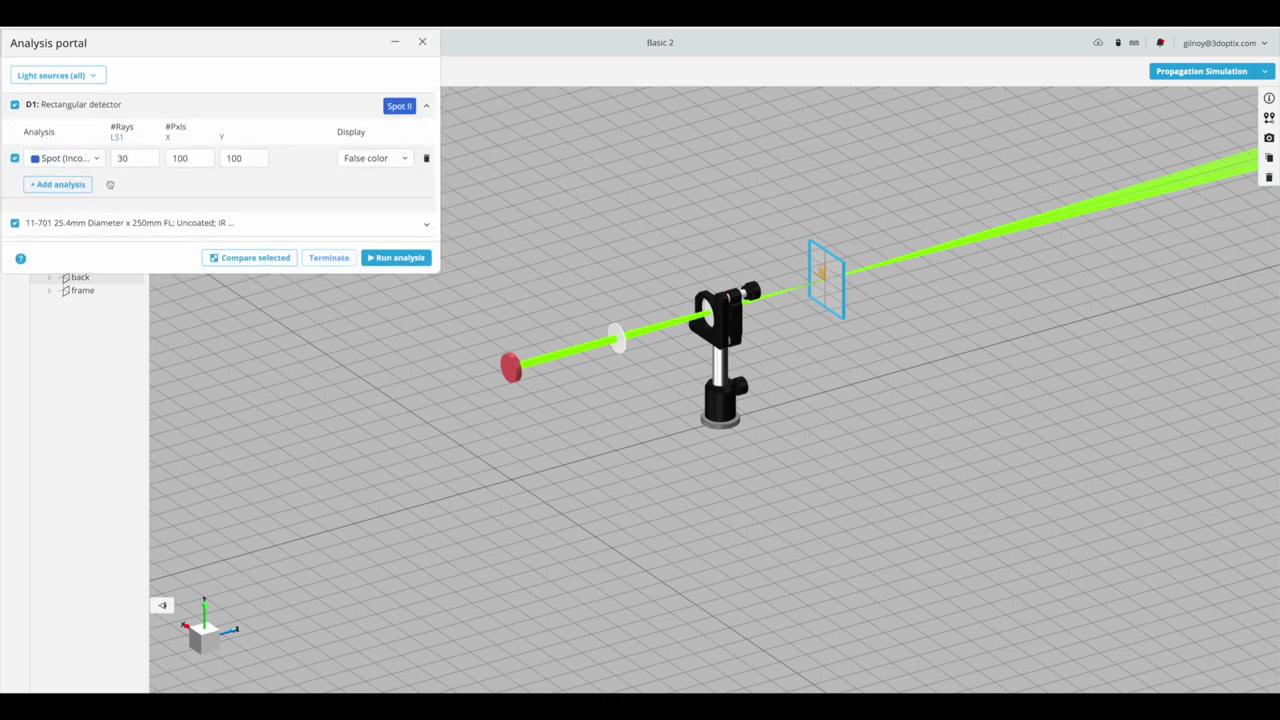
left_click(51, 185)
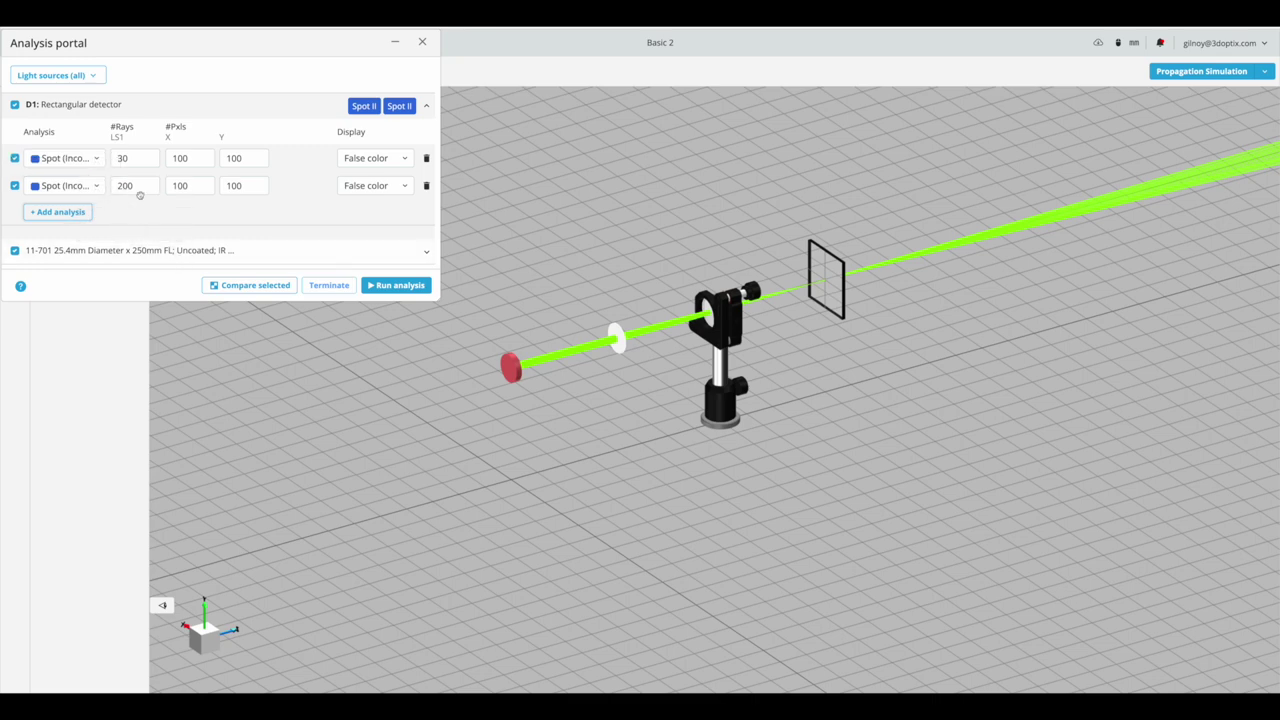
double_click(141, 185)
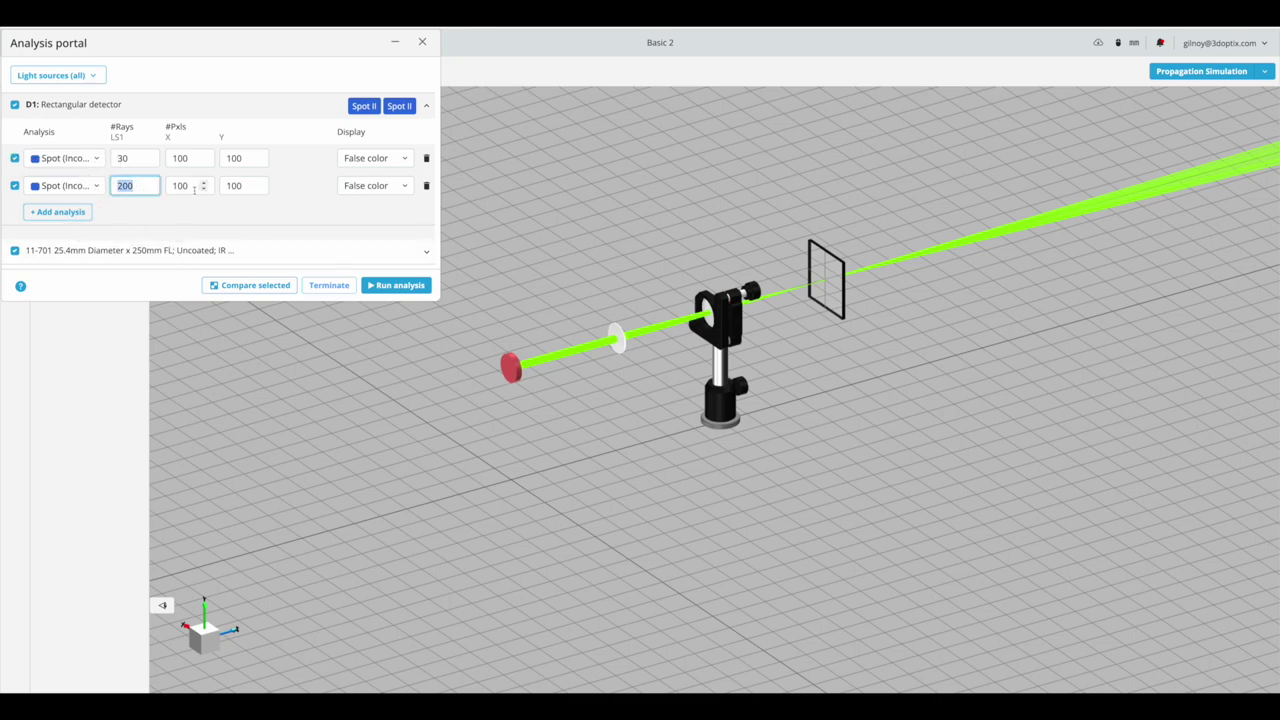
key("Tab")
key("Tab")
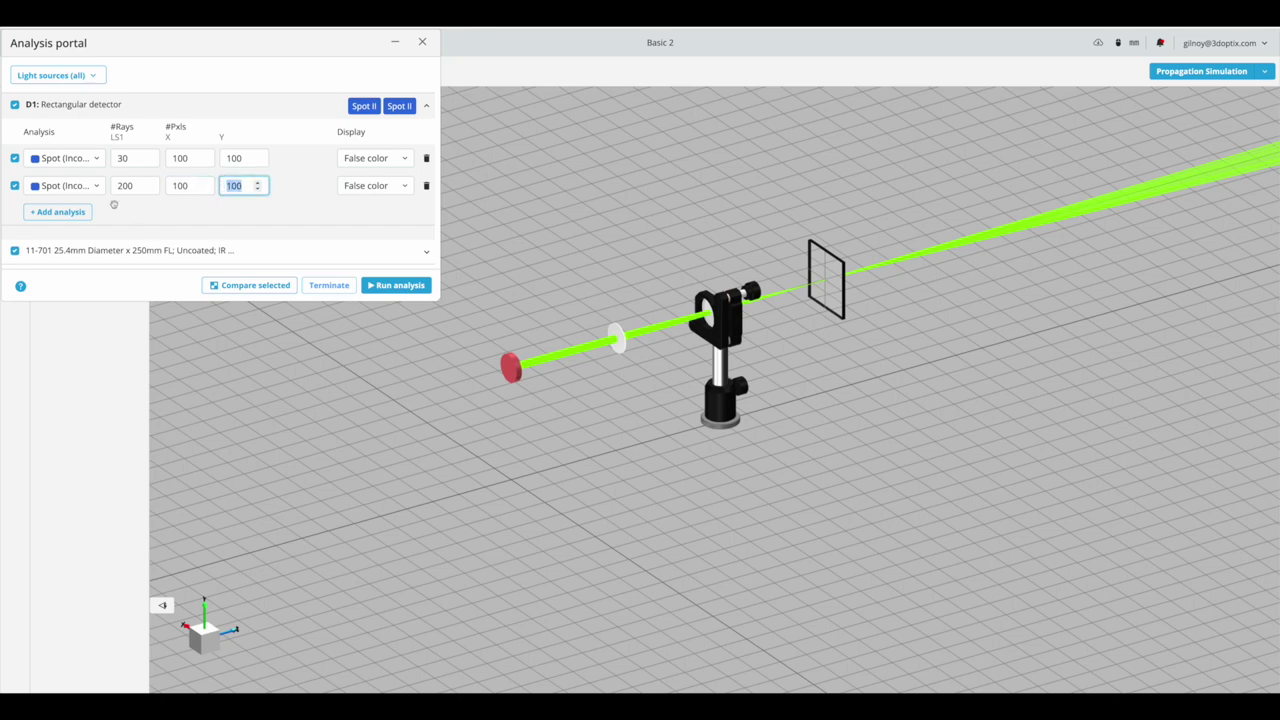
left_click(95, 189)
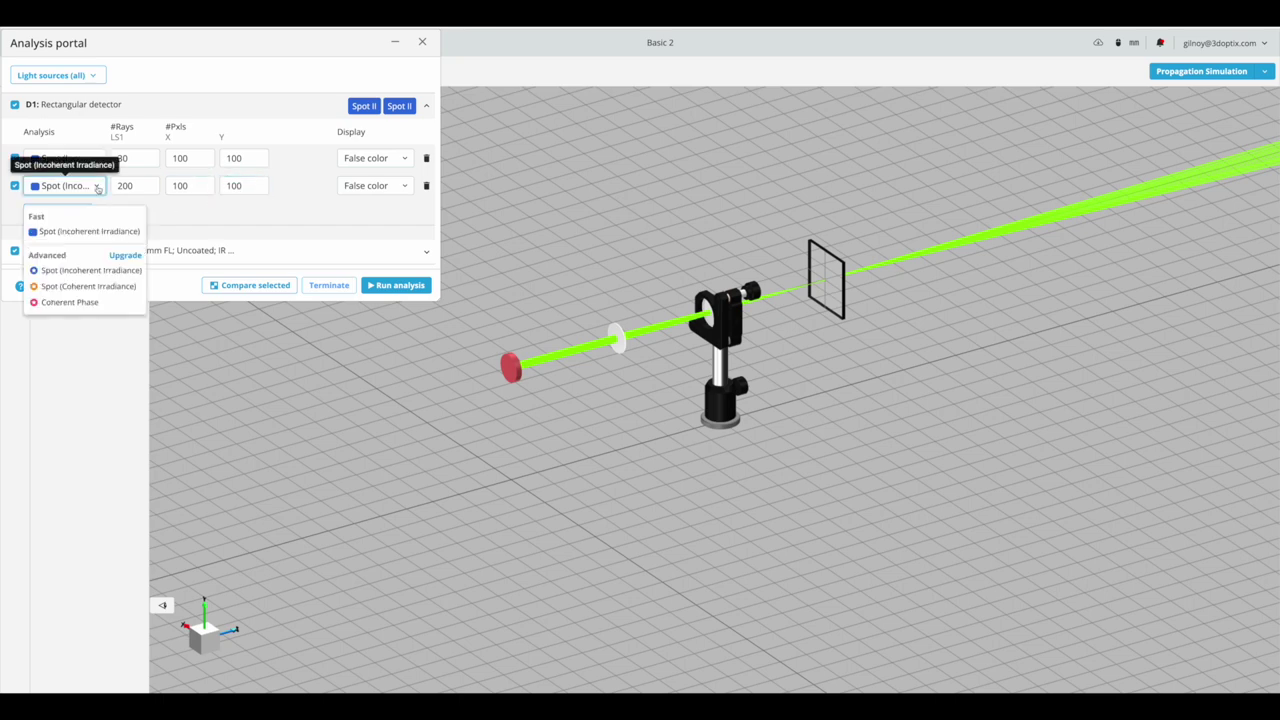
left_click(90, 270)
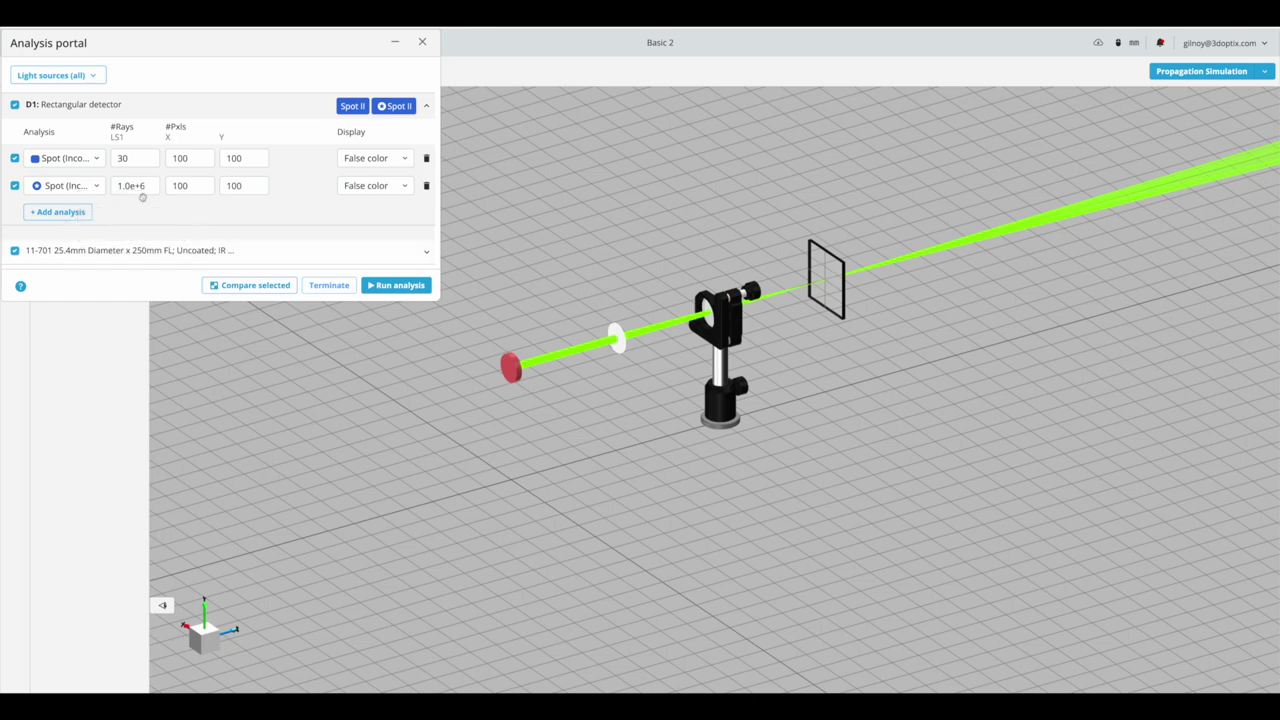
left_click(150, 186)
mouse_move(150, 186)
left_mouse_down()
mouse_move(116, 186)
mouse_move(170, 186)
left_mouse_up()
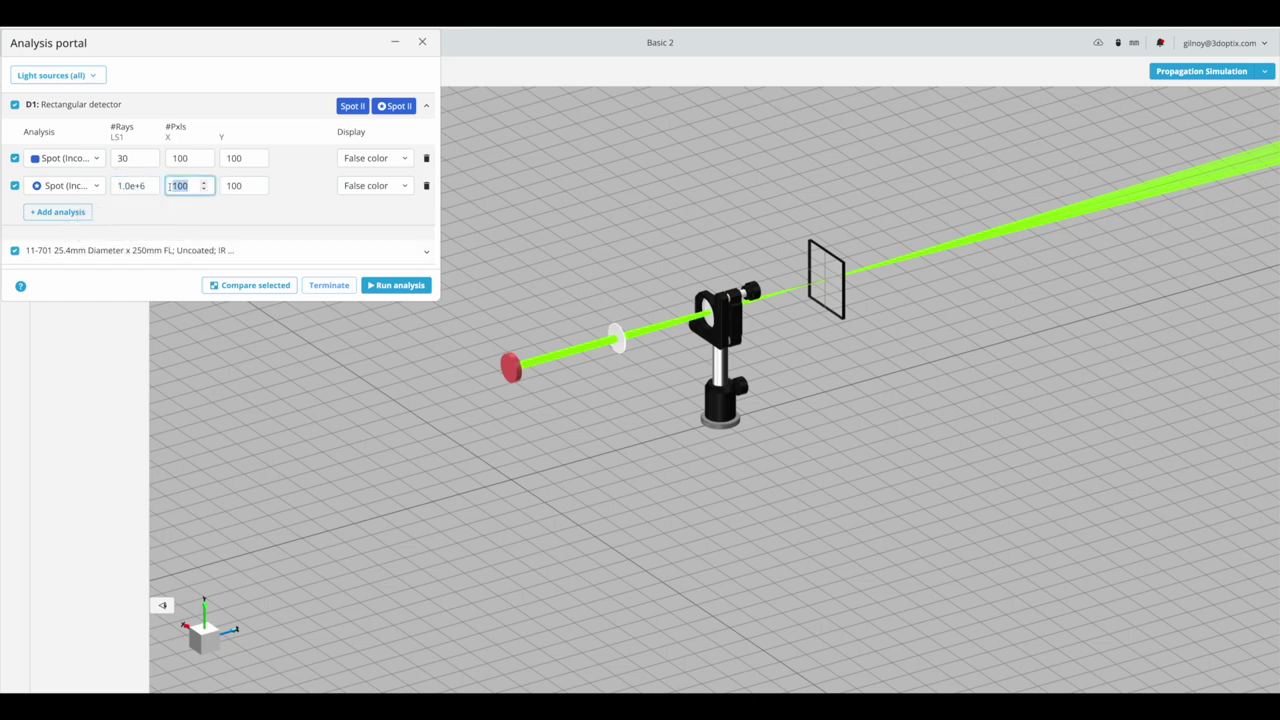
type("30")
left_click_drag(256, 186, 223, 185)
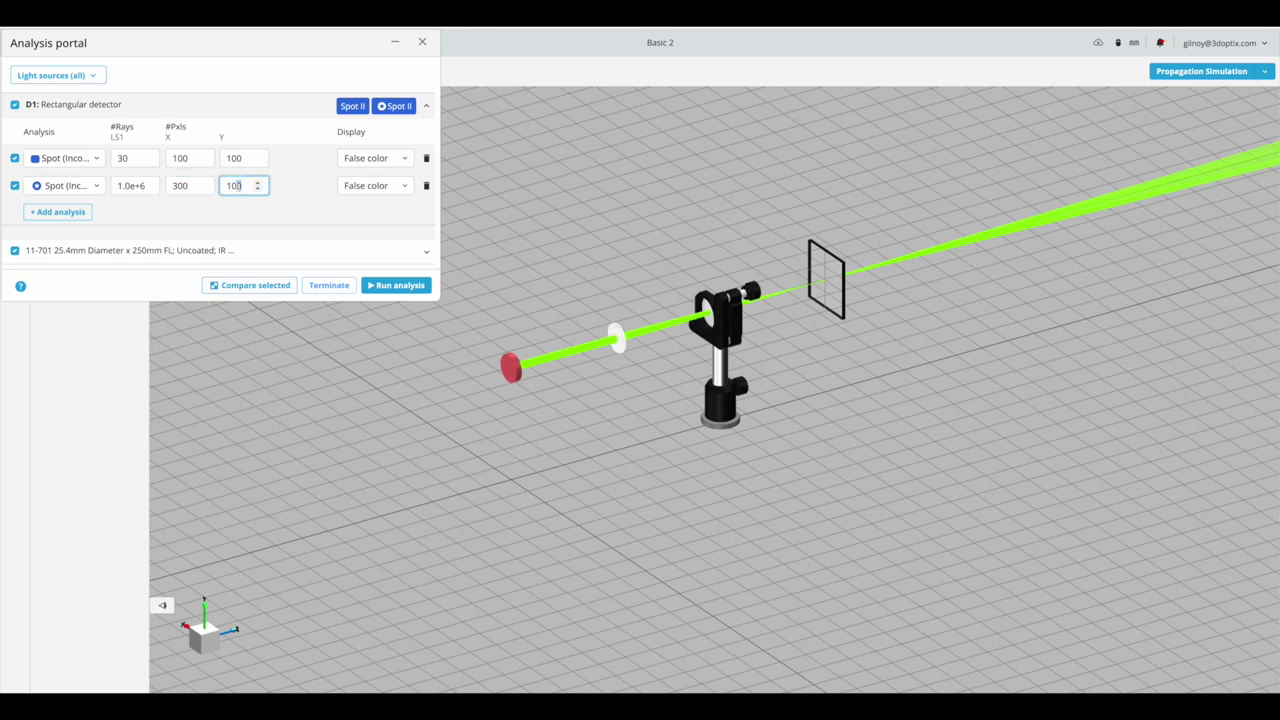
type("3")
- Add a coherent irradiance spot analysis and a Coherent Phase analysis to D1
left_click(46, 213)
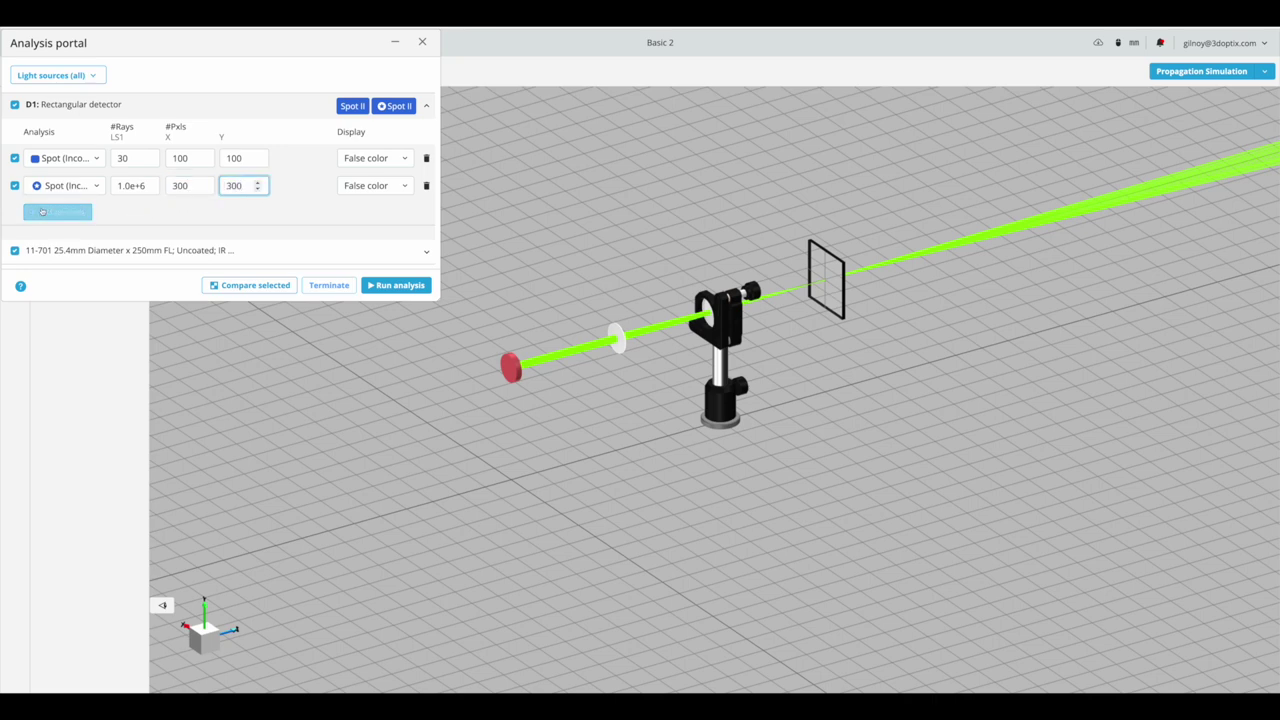
left_click(62, 214)
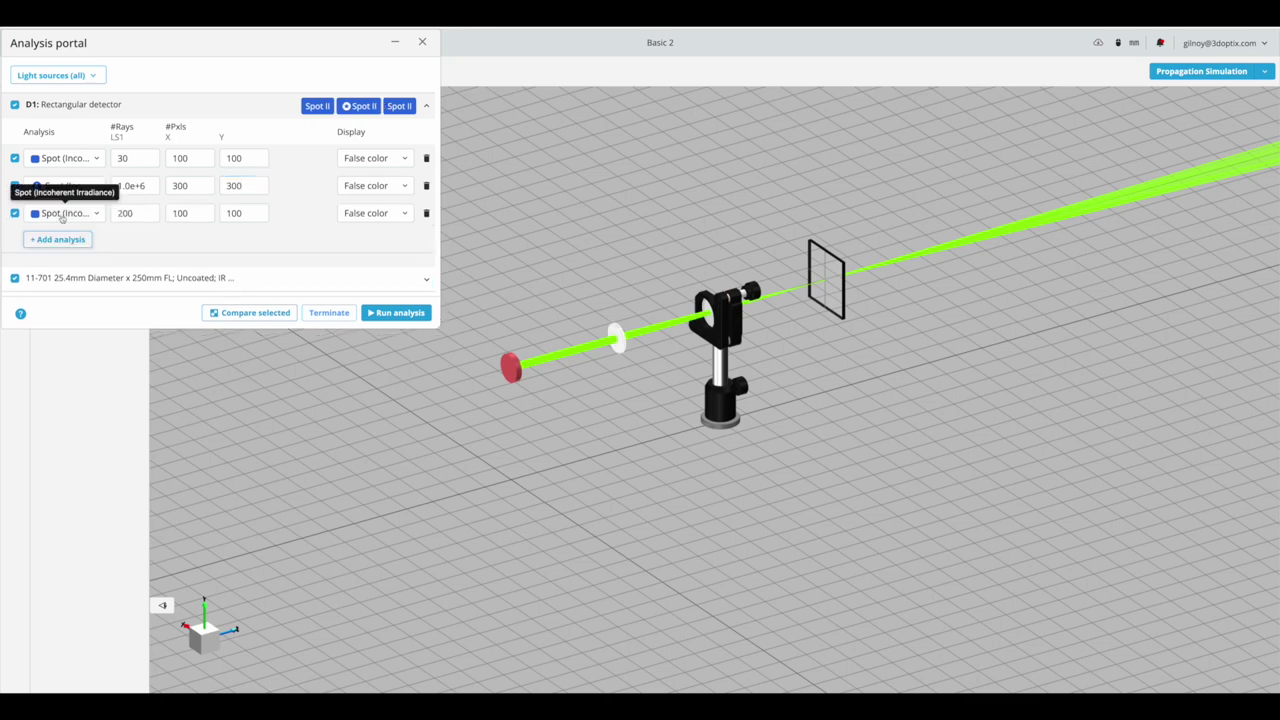
left_click(84, 213)
left_click(97, 313)
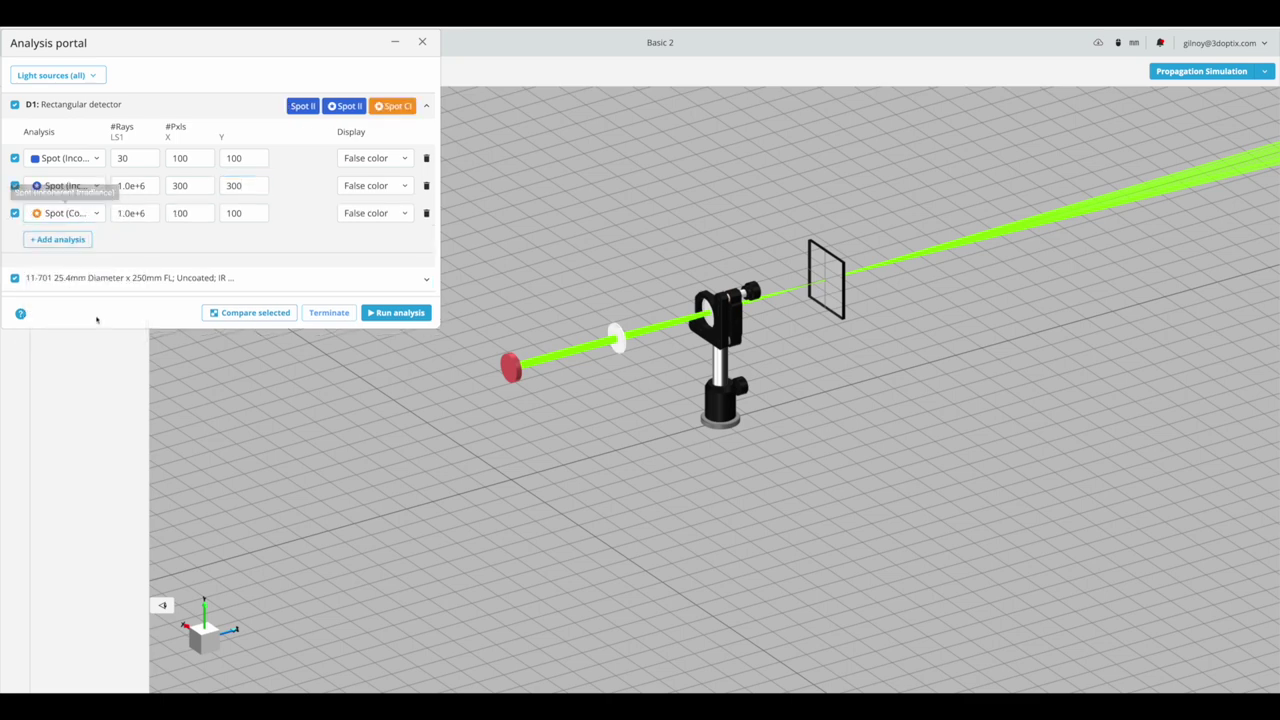
left_click(62, 241)
left_click(97, 241)
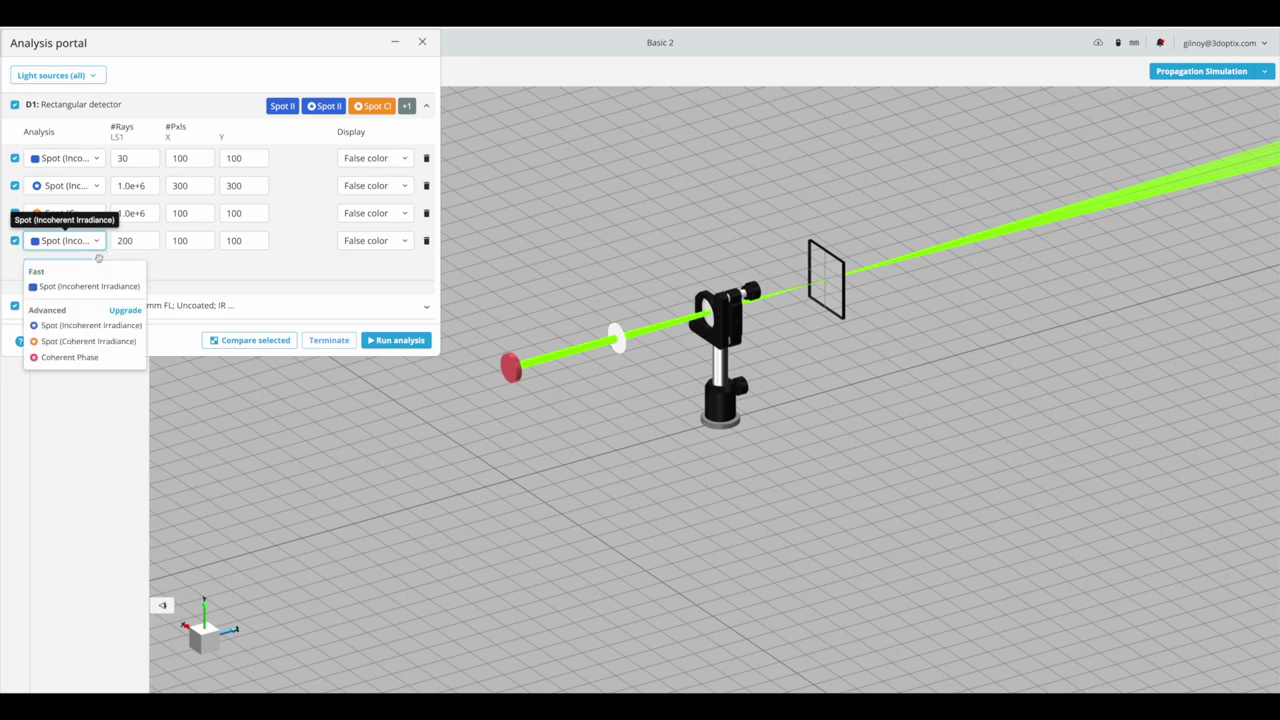
left_click(96, 358)
- Run all configured analyses and show detector D1's results
left_click(400, 305)
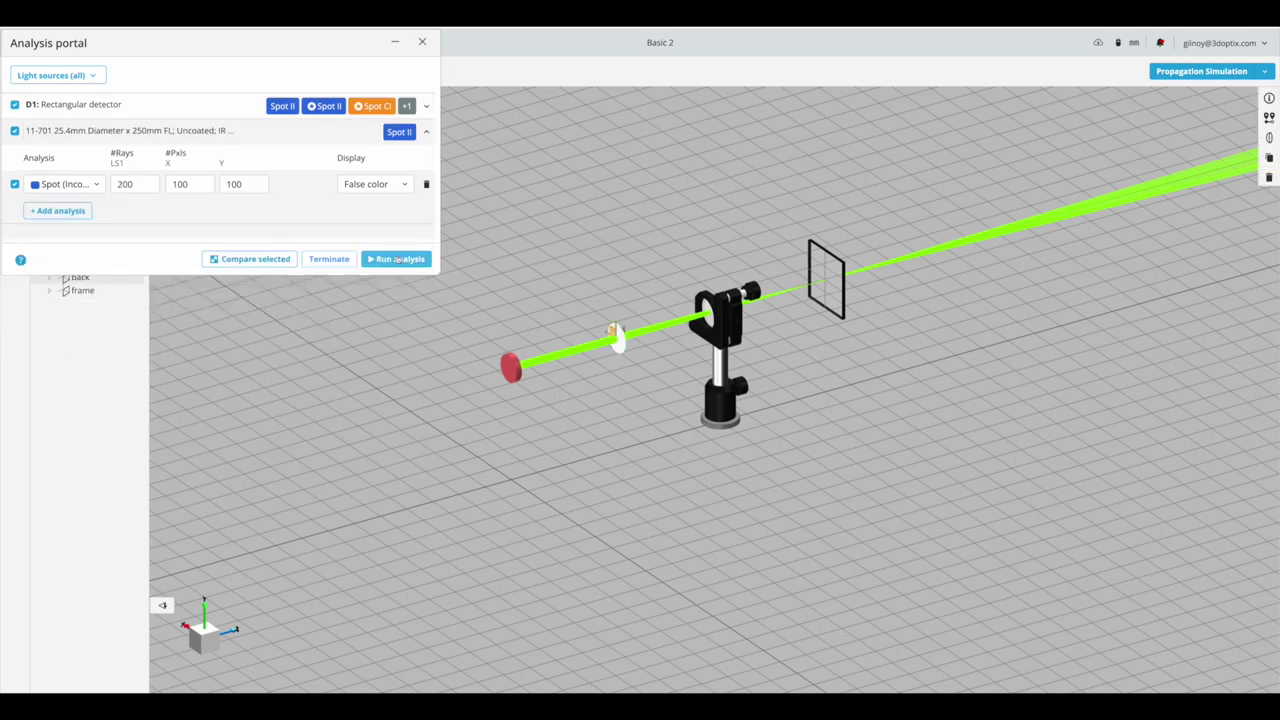
left_click(400, 259)
left_click(77, 106)
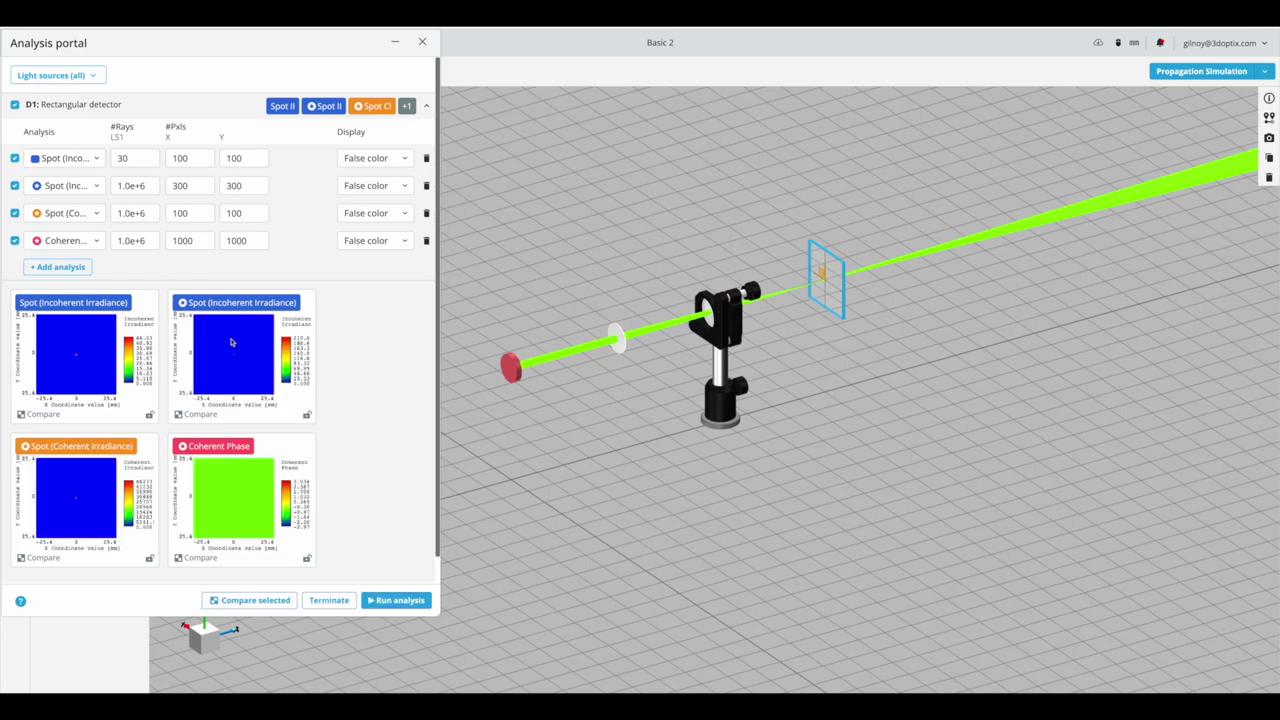
- Enlarge and zoom the 300×300 incoherent spot in gray scale, view its XY cross-section, and add it to quick view
left_click(232, 345)
left_click_drag(124, 42, 566, 42)
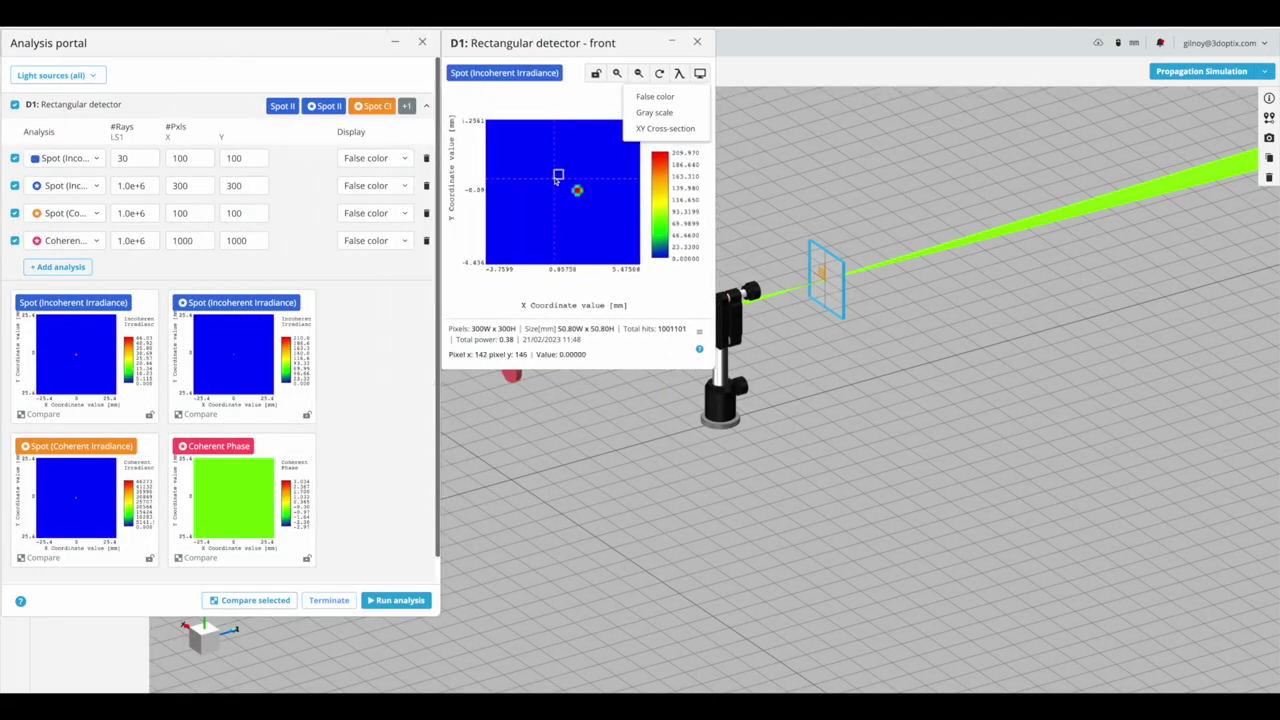
left_click_drag(577, 205, 598, 212)
left_click(657, 113)
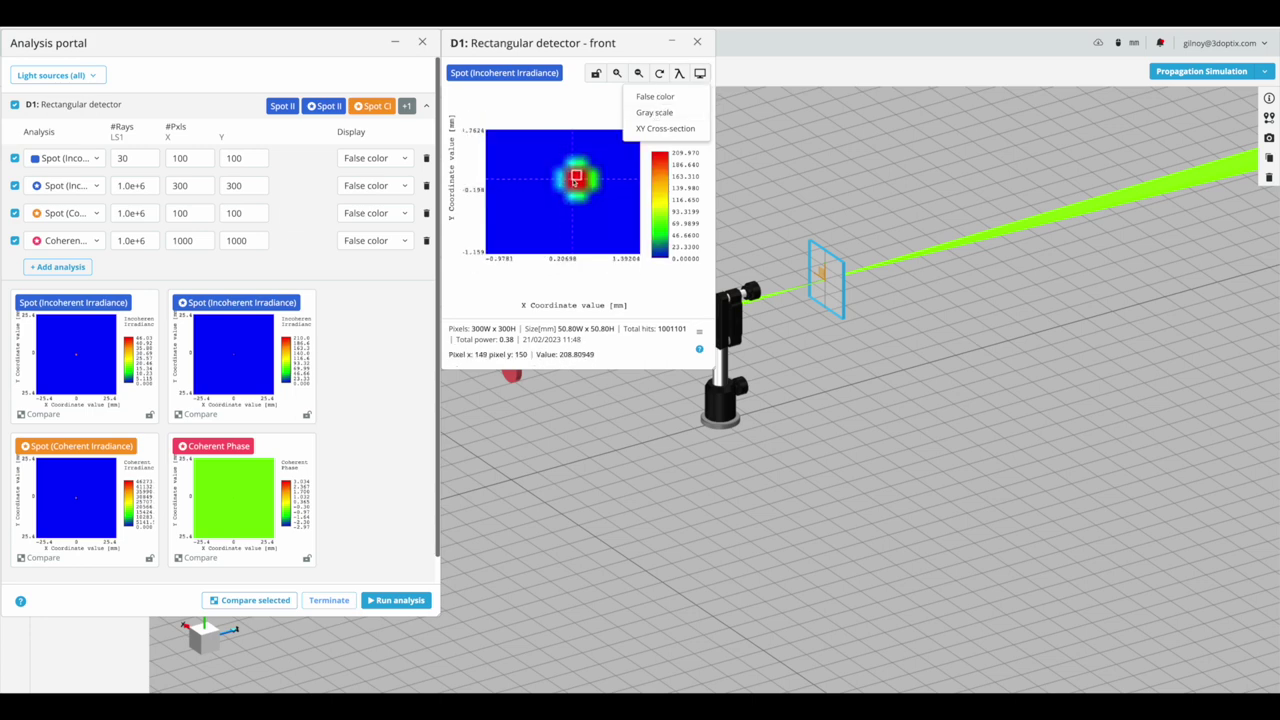
left_click(575, 178)
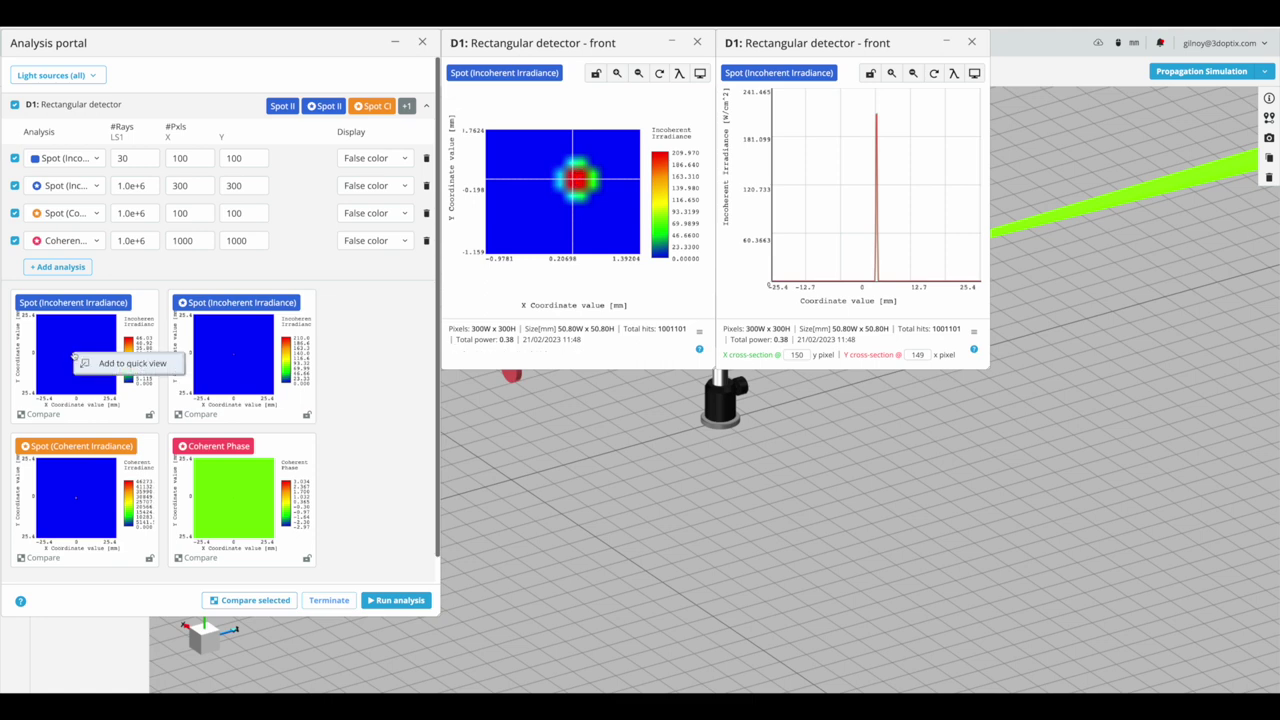
left_click(104, 368)
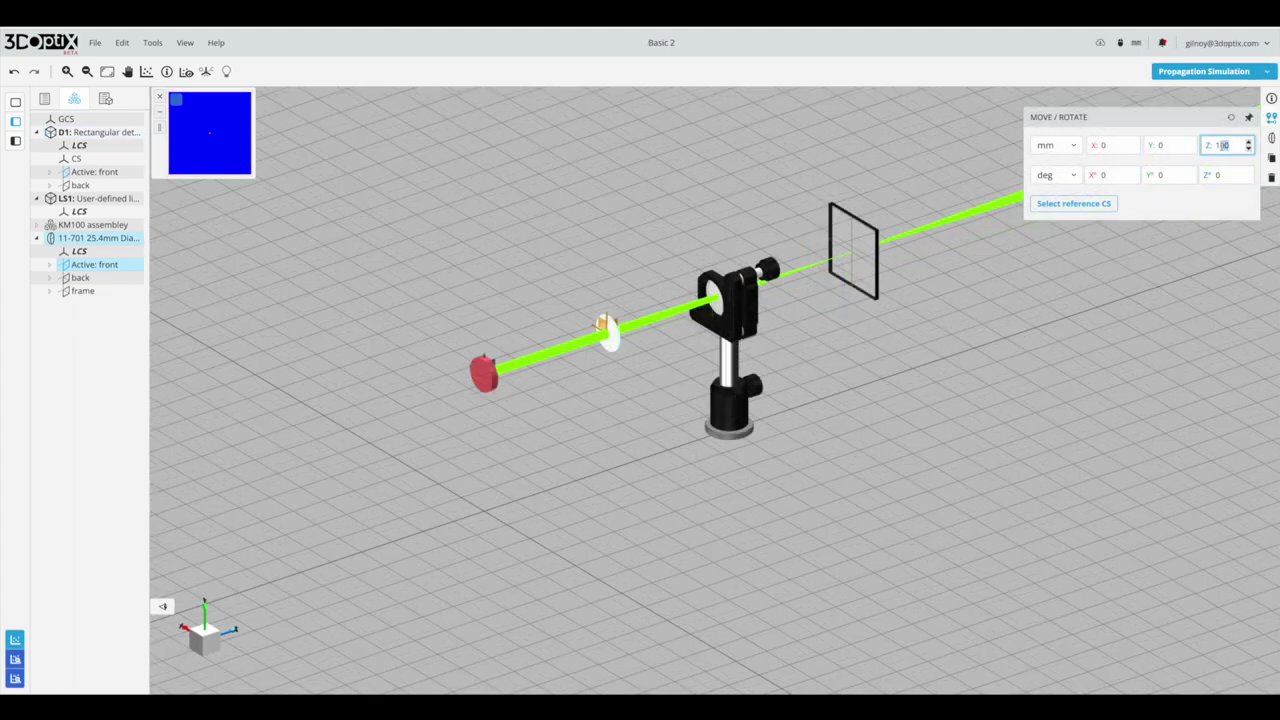
- Set the lens Z position to 120 mm, then change it to 100 mm
type("0")
key("Return")
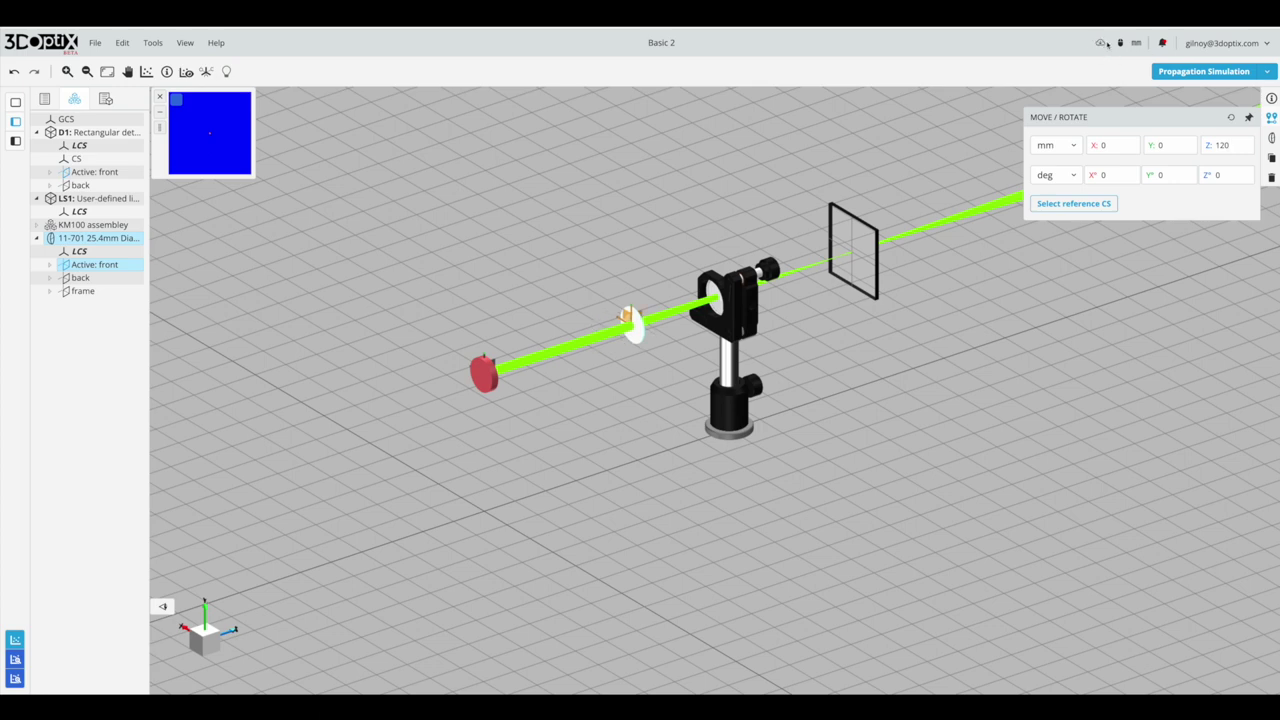
double_click(1222, 145)
type("10")
key("Return")
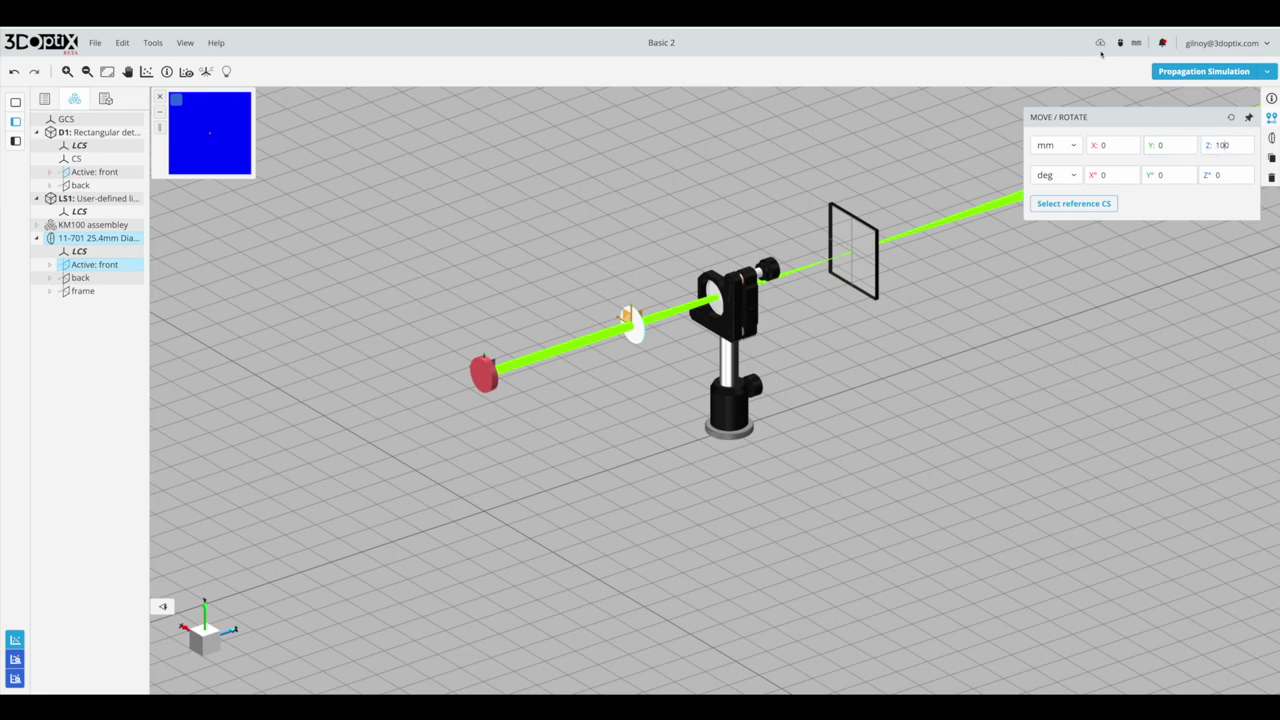